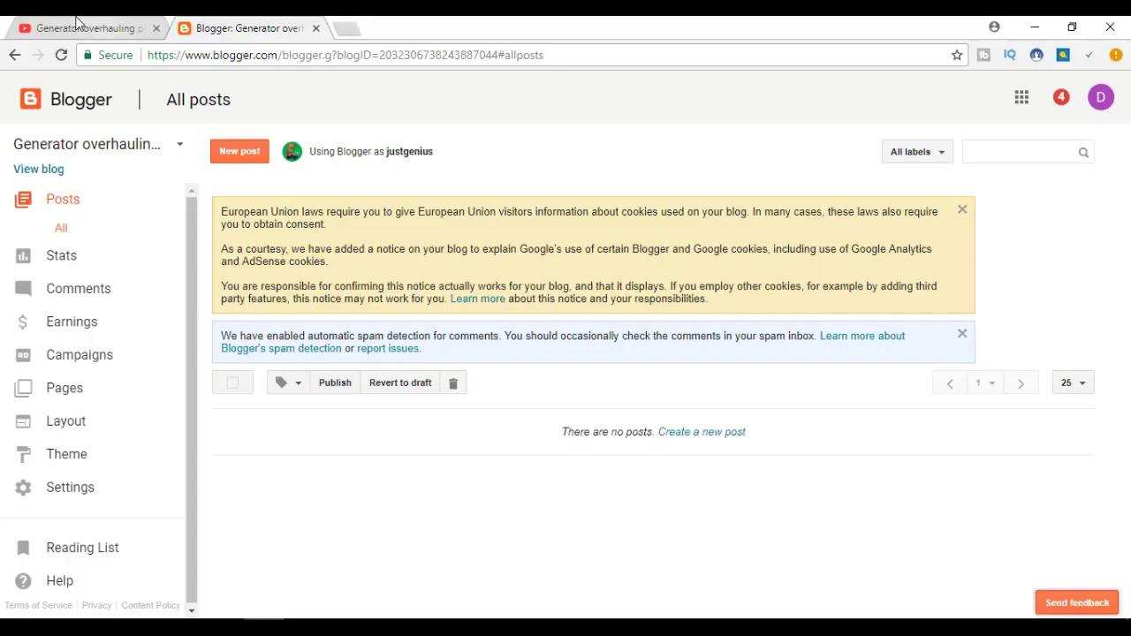
- Switch to the YouTube tab playing the 'Generator overhauling procedure' video
{"action": "left_click", "coordinate": [77, 23]}
- Play the generator video briefly, pause it at 0:03, and return to Blogger's All posts list
{"action": "left_click", "coordinate": [103, 435]}
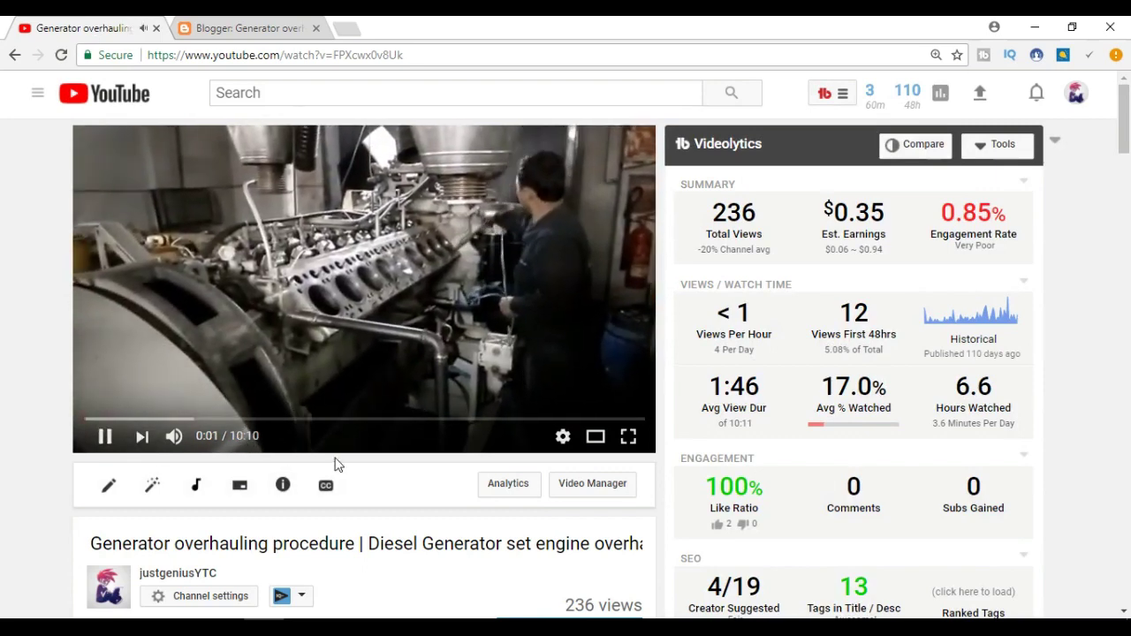
{"action": "left_click", "coordinate": [103, 435]}
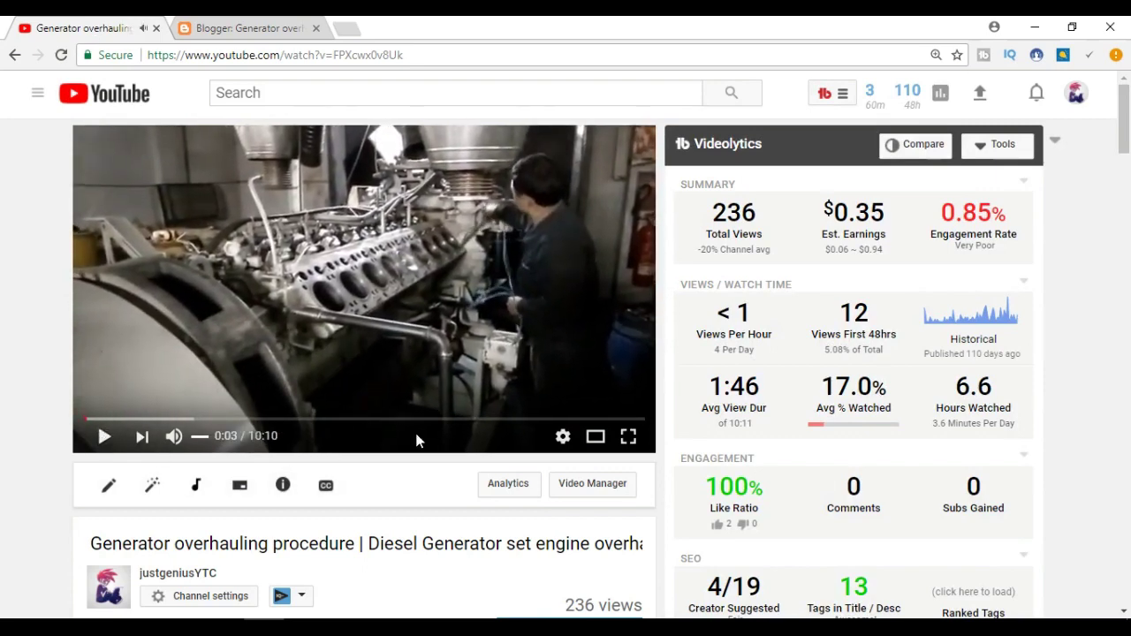
{"action": "left_click", "coordinate": [231, 27]}
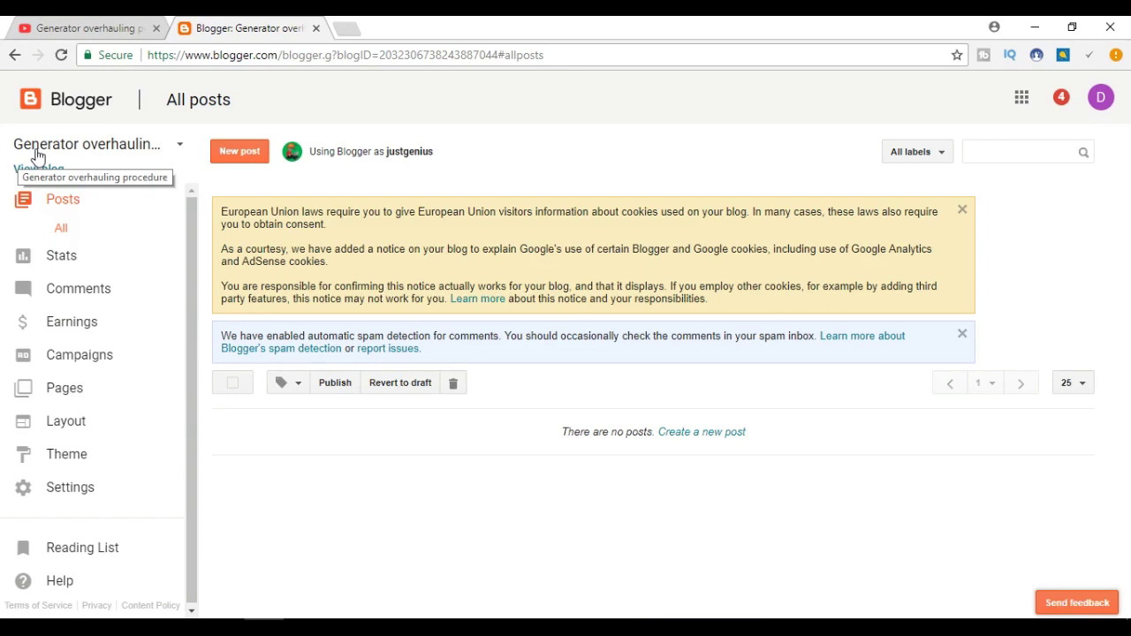
- Create a new post titled 'Generator overhauling procedure'
{"action": "left_click", "coordinate": [253, 159]}
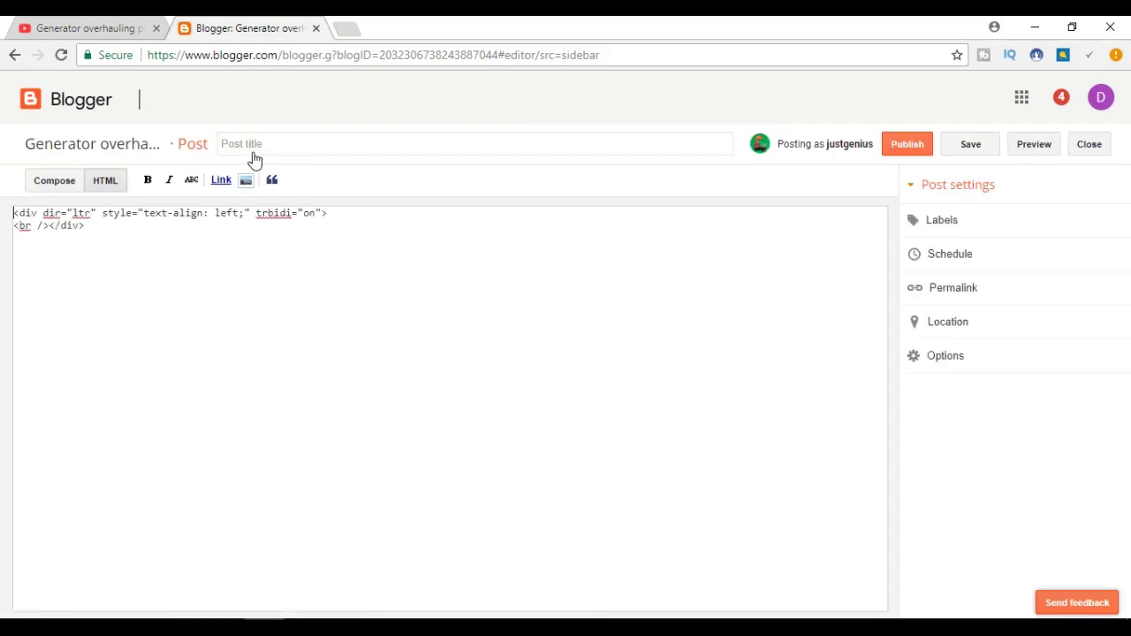
{"action": "left_click", "coordinate": [259, 144]}
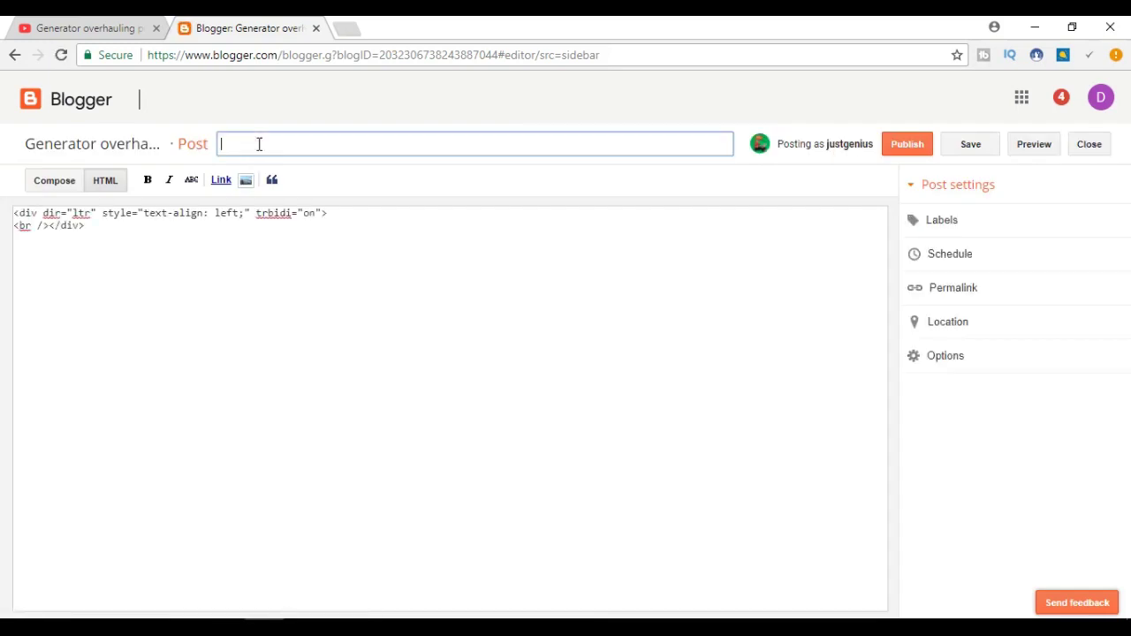
{"action": "type", "text": "Generator overhauling procedure"}
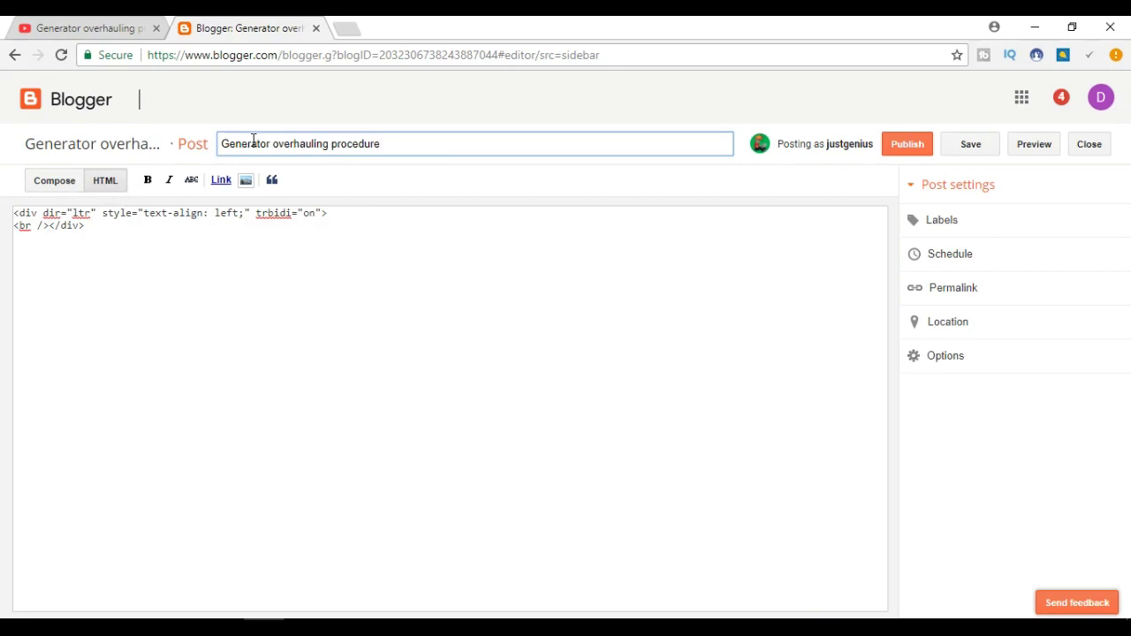
- Toggle the empty post body between Compose and HTML views, selecting the existing HTML code
{"action": "left_click", "coordinate": [62, 187]}
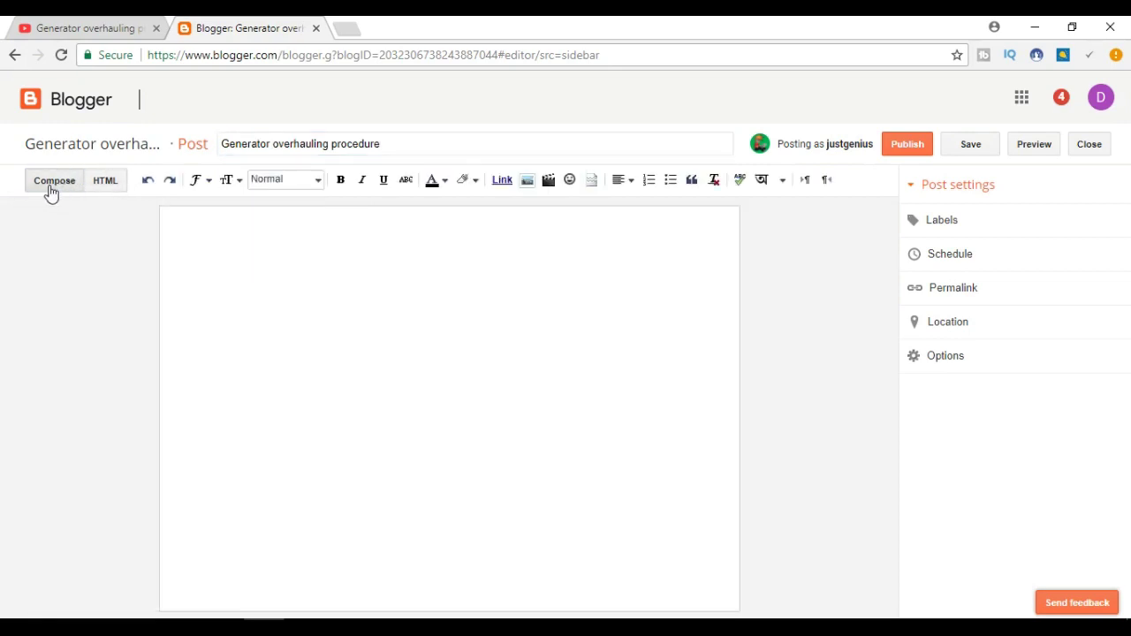
{"action": "left_click", "coordinate": [190, 234]}
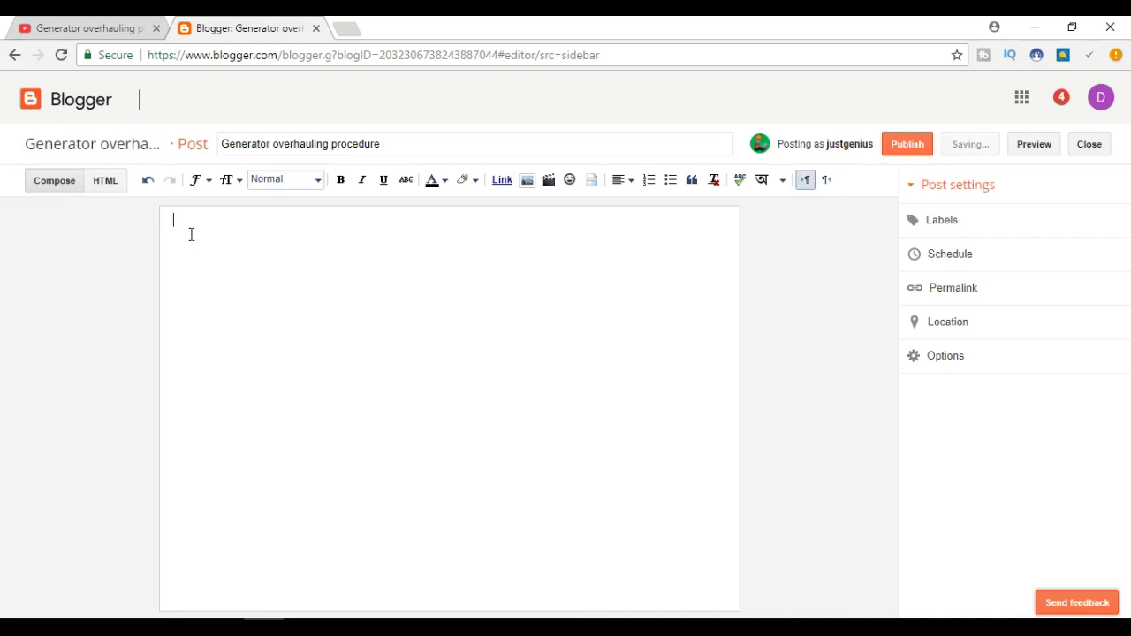
{"action": "left_click", "coordinate": [105, 181]}
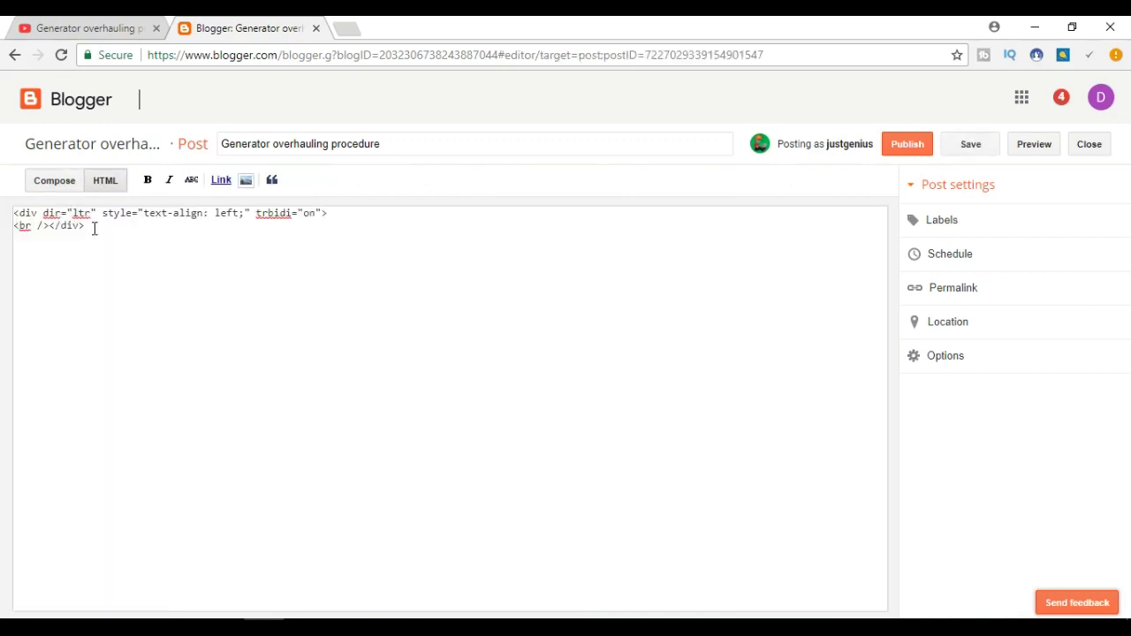
{"action": "left_click_drag", "start_coordinate": [94, 228], "coordinate": [14, 214]}
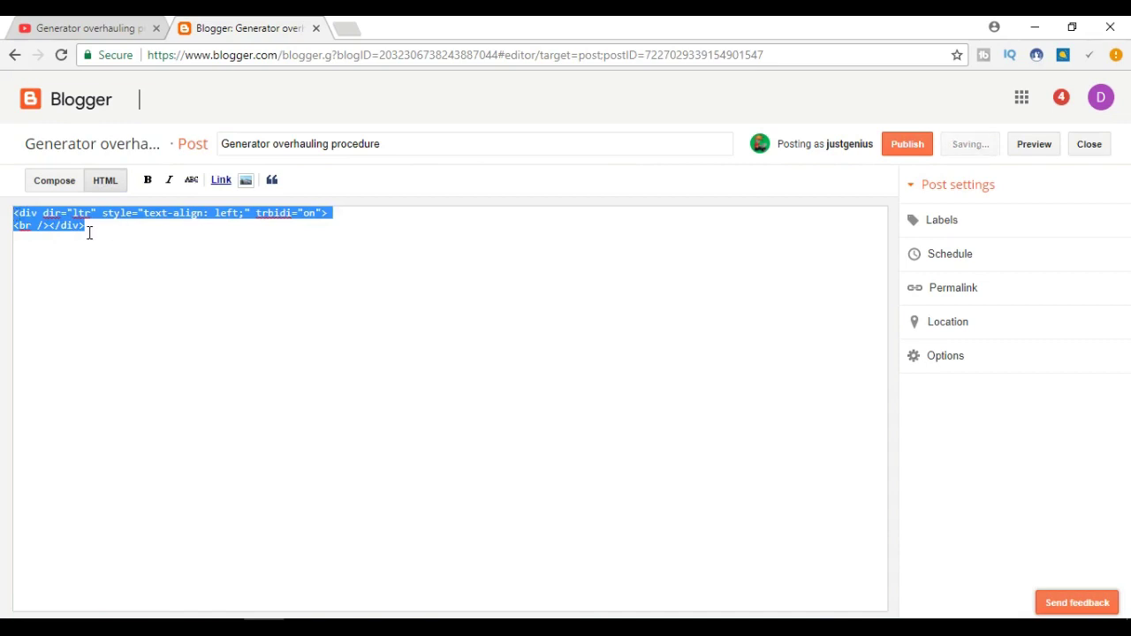
{"action": "left_click", "coordinate": [42, 184]}
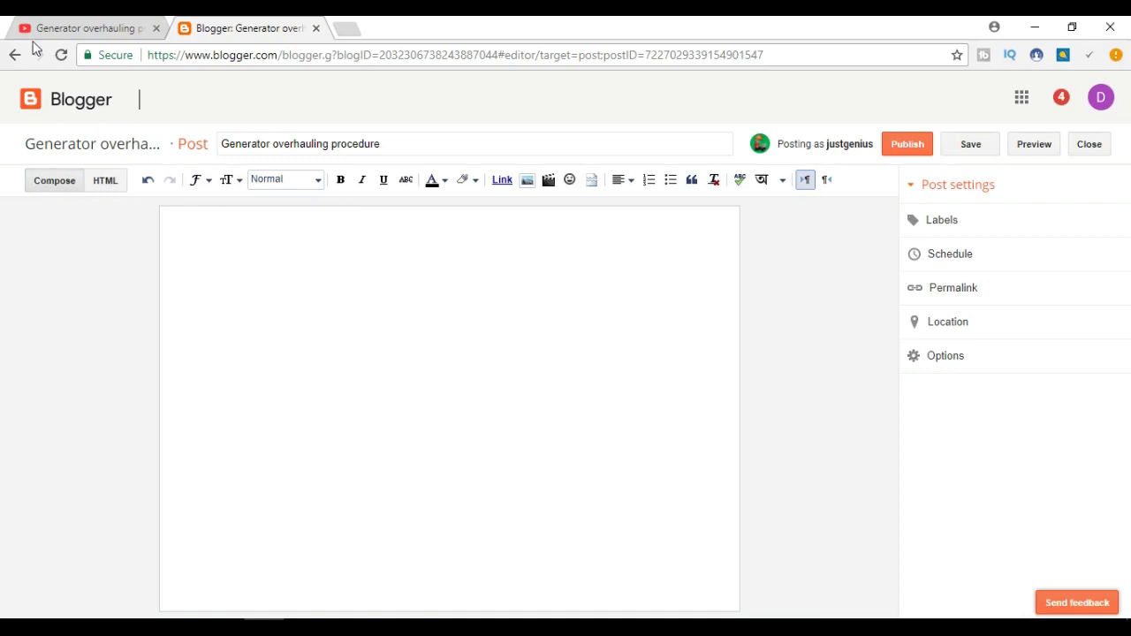
- Back on the YouTube video page, play and pause the video and scroll down
{"action": "left_click", "coordinate": [49, 26]}
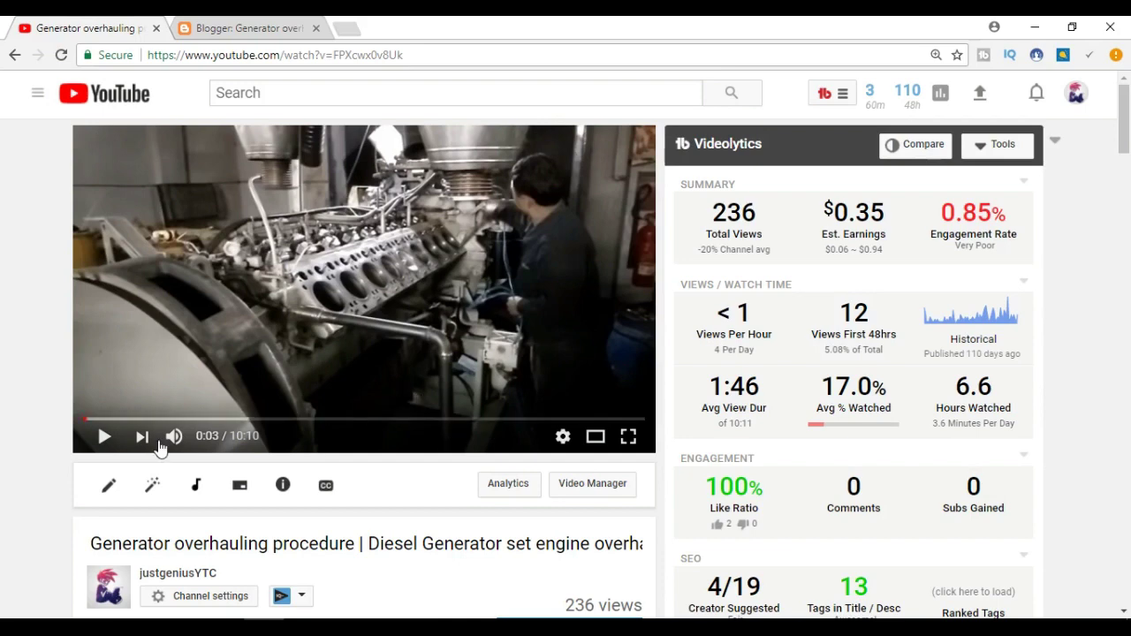
{"action": "mouse_move", "coordinate": [174, 436]}
{"action": "left_click", "coordinate": [100, 445]}
{"action": "left_click", "coordinate": [101, 446]}
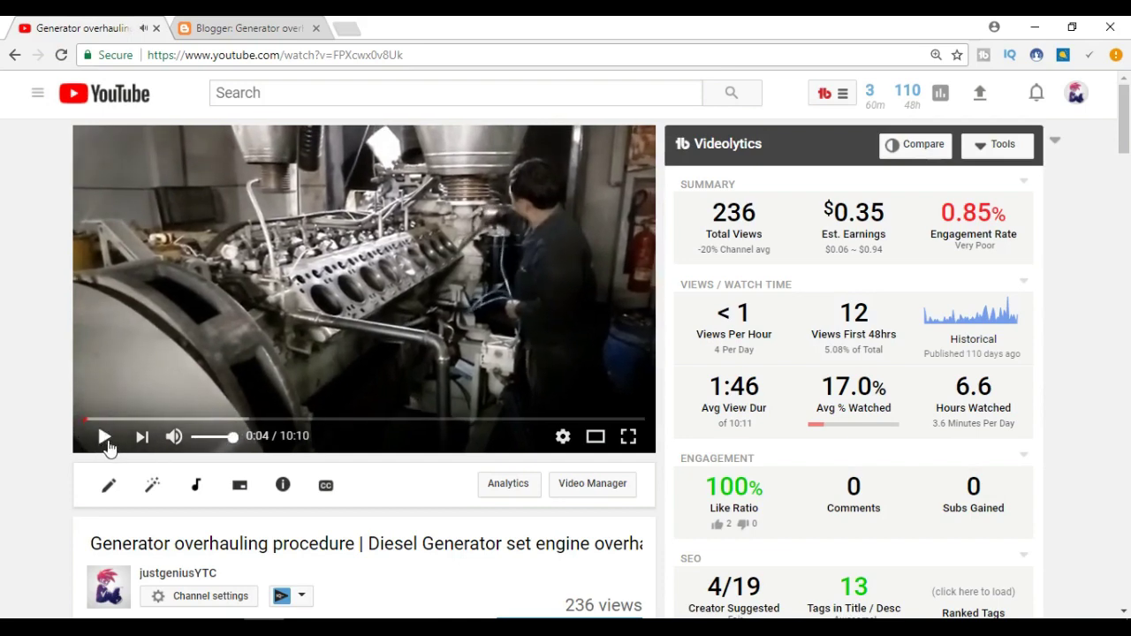
{"action": "left_click_drag", "start_coordinate": [1128, 150], "coordinate": [1128, 164]}
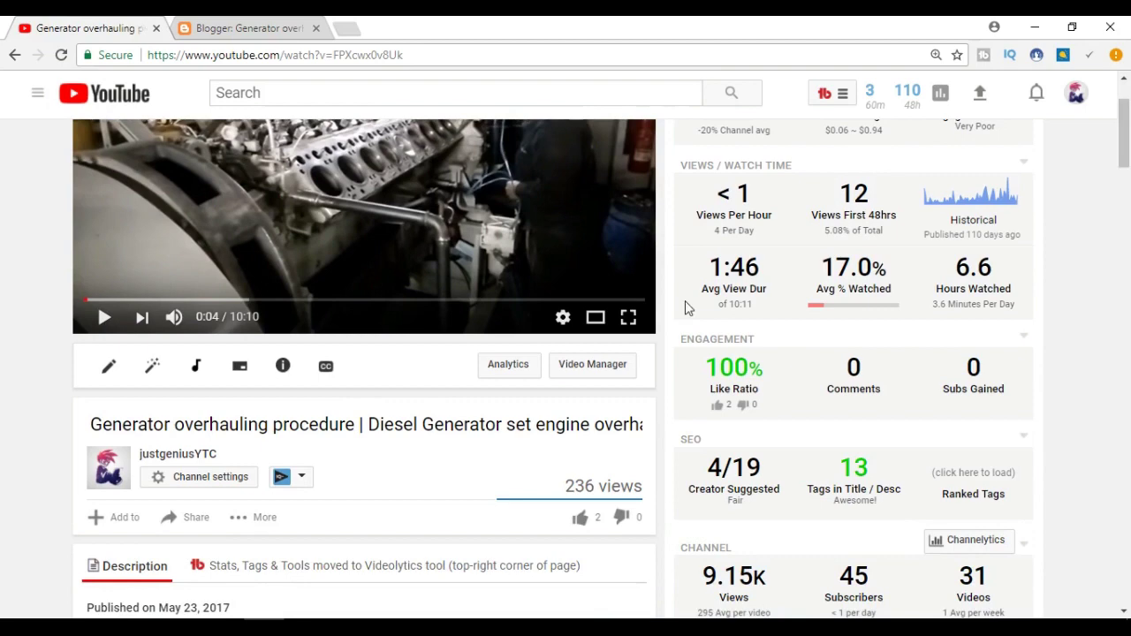
{"action": "left_click_drag", "start_coordinate": [1128, 164], "coordinate": [1129, 179]}
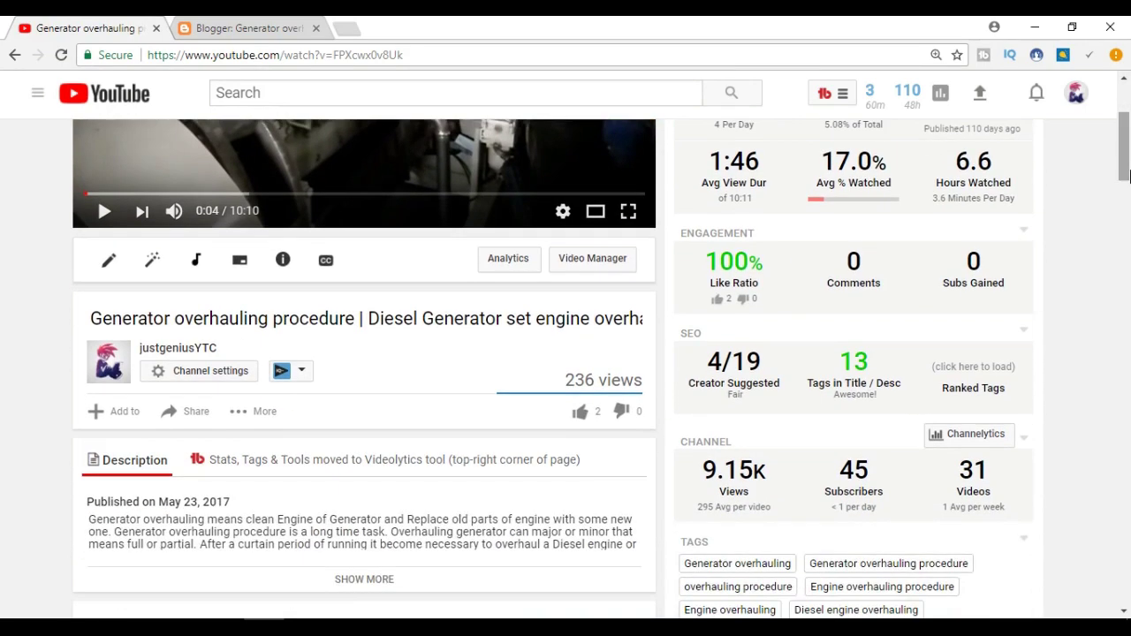
- Bring up the video's Share > Embed iframe code and return to the Blogger draft
{"action": "left_click", "coordinate": [194, 413]}
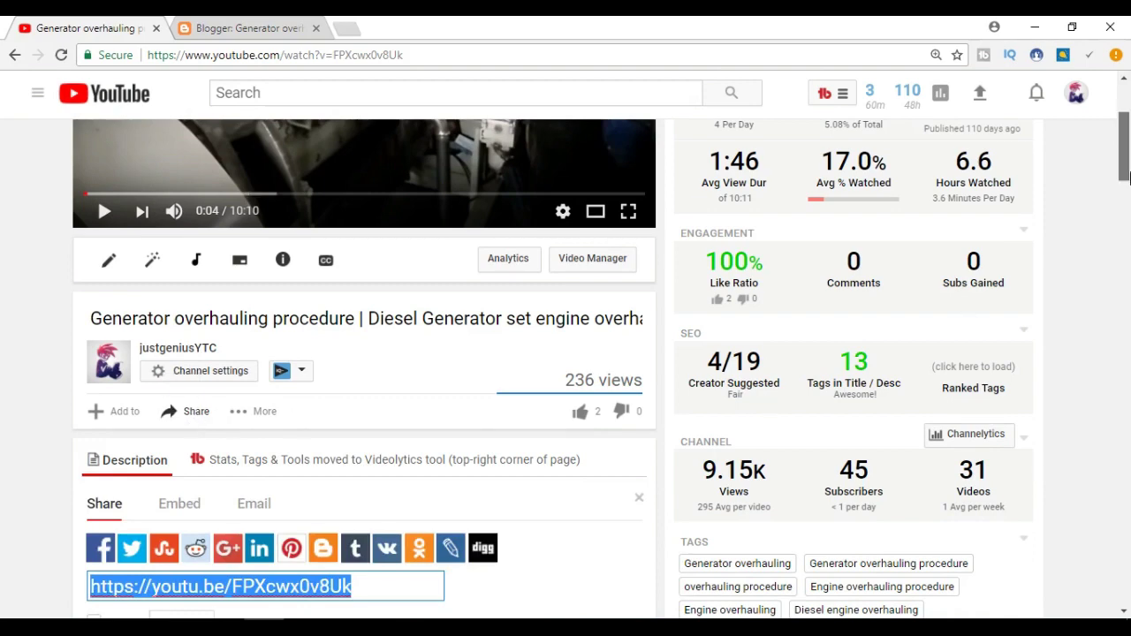
{"action": "mouse_move", "coordinate": [1129, 177]}
{"action": "left_mouse_down"}
{"action": "mouse_move", "coordinate": [1129, 196]}
{"action": "mouse_move", "coordinate": [1105, 212]}
{"action": "left_mouse_up"}
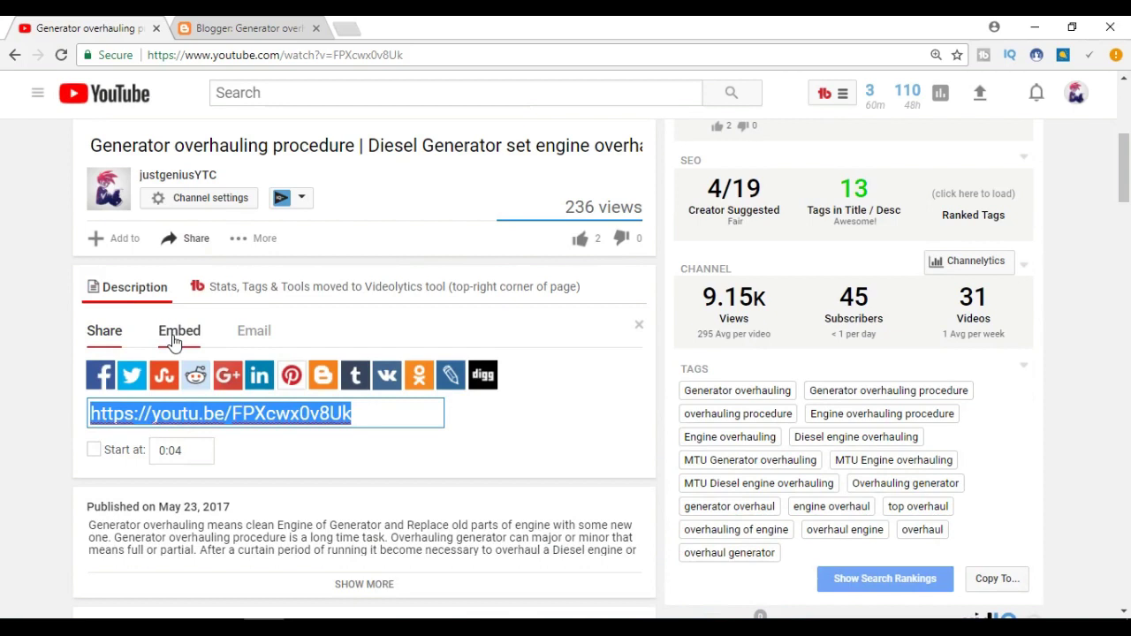
{"action": "left_click", "coordinate": [175, 340]}
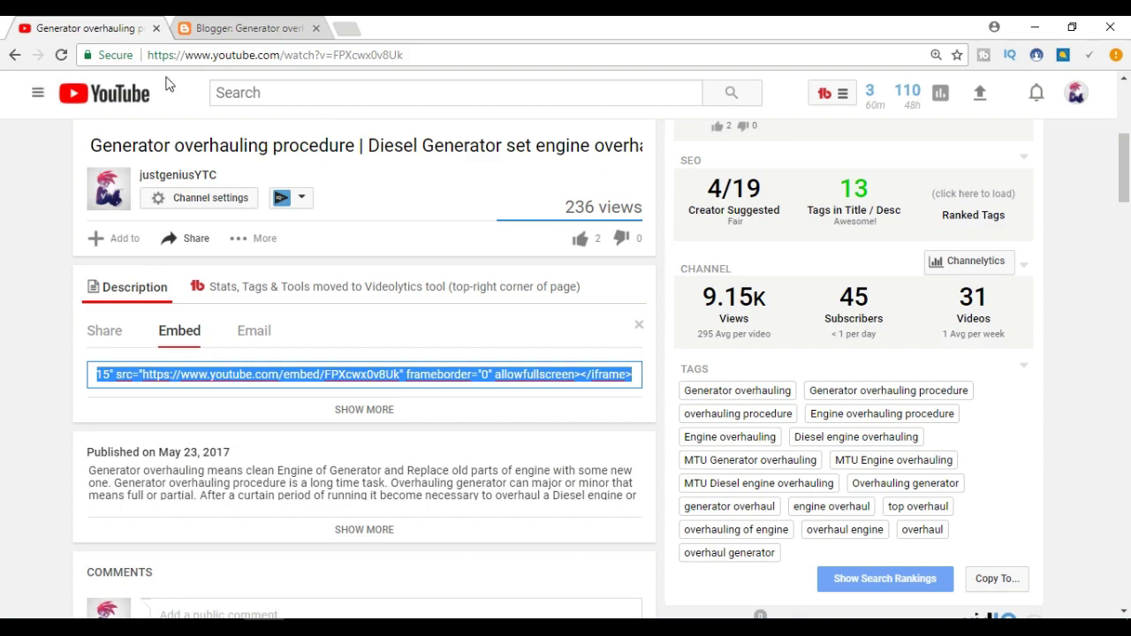
{"action": "left_click", "coordinate": [216, 23]}
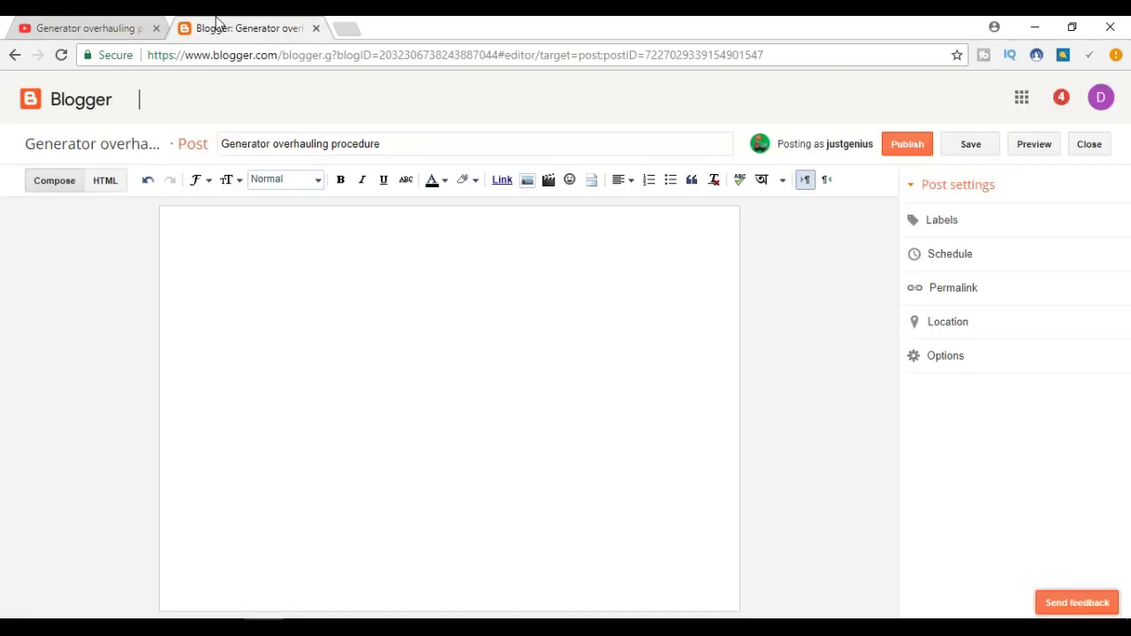
- In HTML view, replace all existing code with the pasted YouTube iframe embed code
{"action": "left_click", "coordinate": [106, 186]}
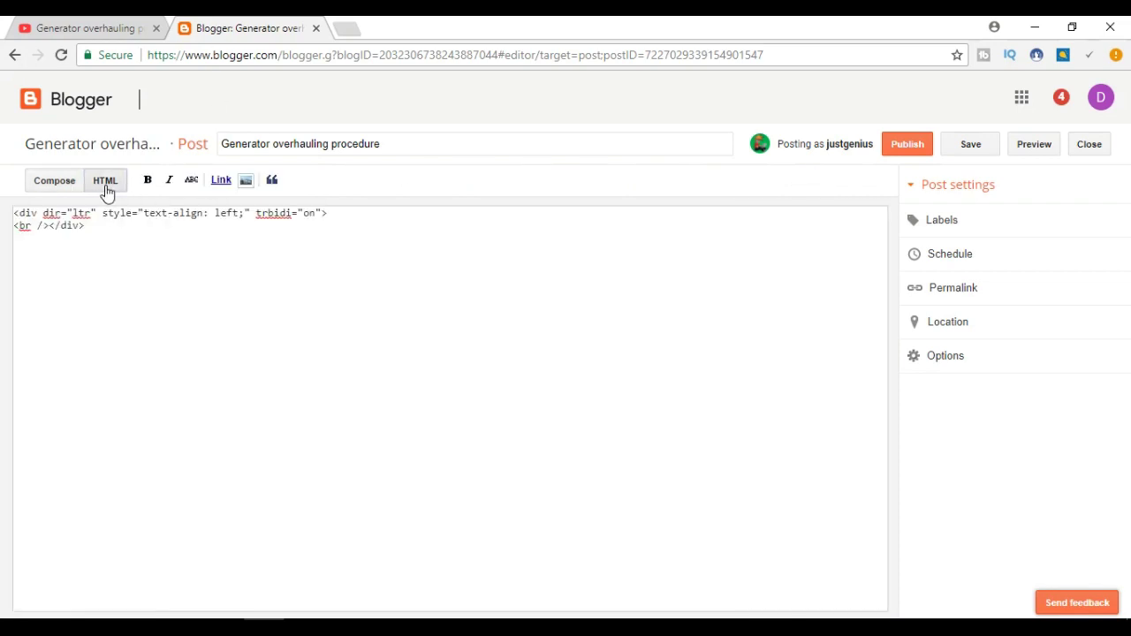
{"action": "left_click_drag", "start_coordinate": [88, 228], "coordinate": [13, 213]}
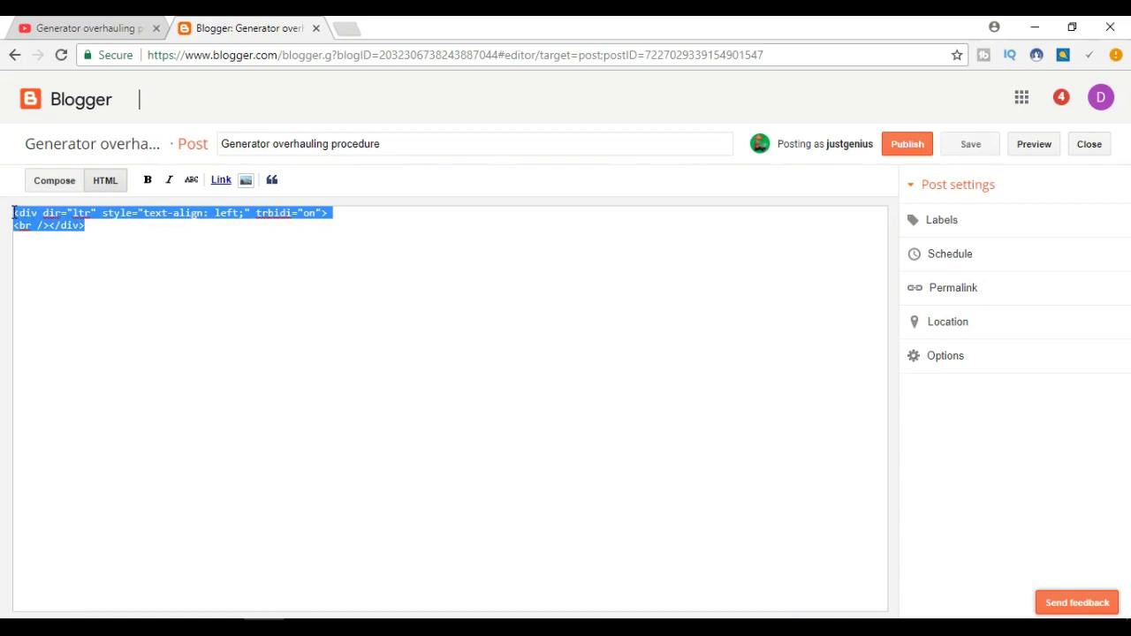
{"action": "key", "text": "Delete"}
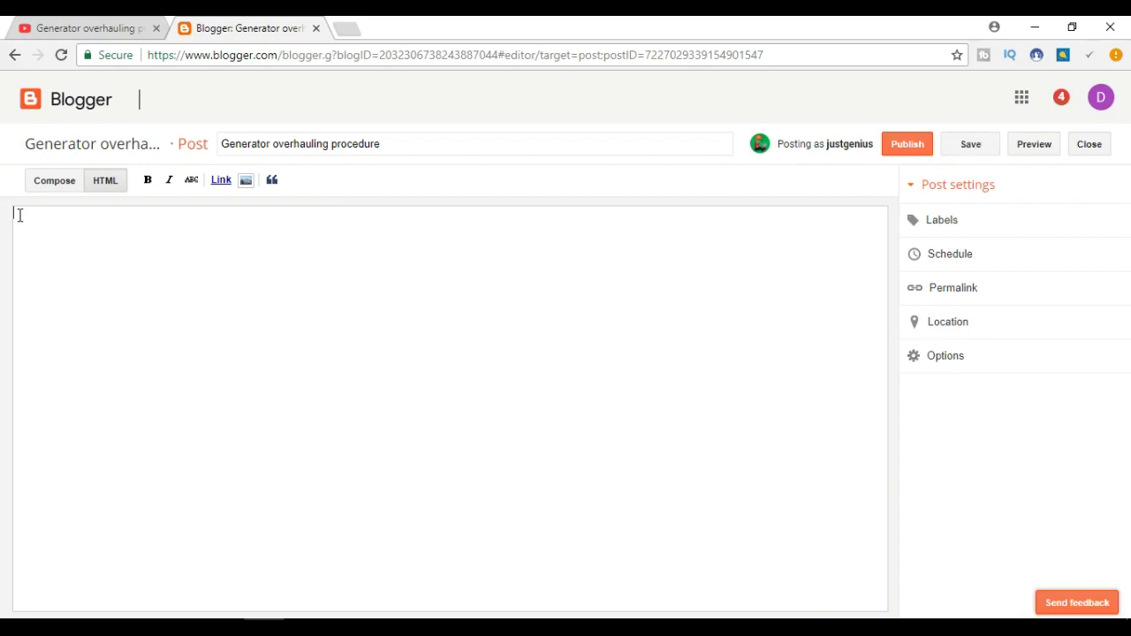
{"action": "type", "text": "<iframe width=\"560\" height=\"315\" src=\"https://www.youtube.com/embed/FPXcwx0v8Uk\" frameborder=\"0\" allowfullscreen></iframe>"}
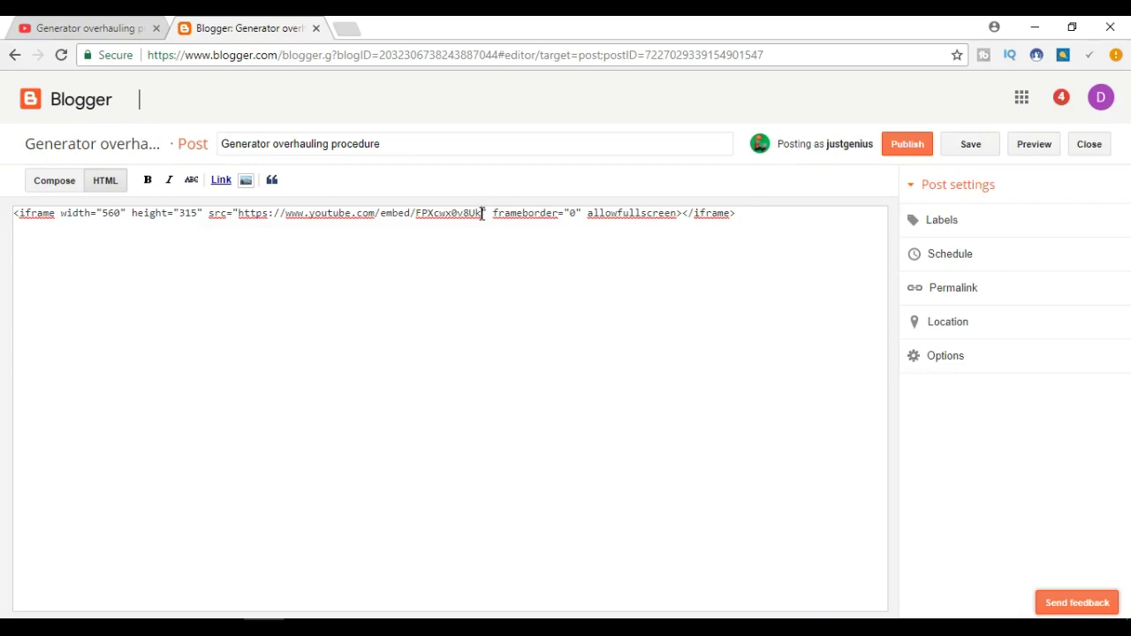
{"action": "left_click", "coordinate": [482, 213]}
- Append ?autoplay=1 right after the video ID in the iframe src URL
{"action": "left_click_drag", "start_coordinate": [239, 213], "coordinate": [483, 216]}
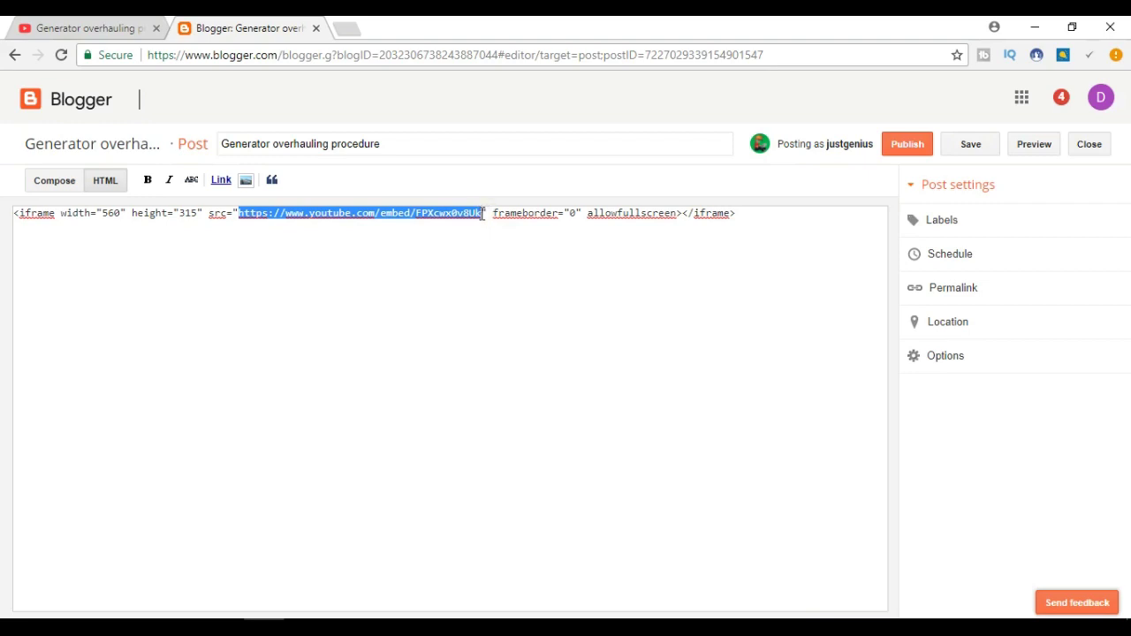
{"action": "left_click", "coordinate": [482, 213]}
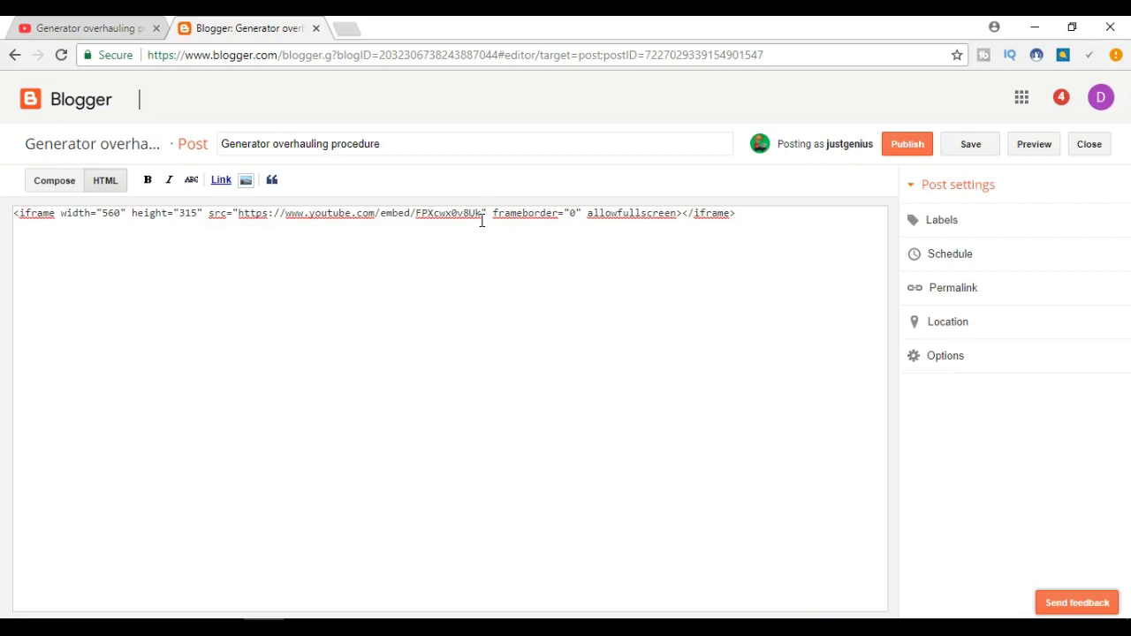
{"action": "type", "text": "?"}
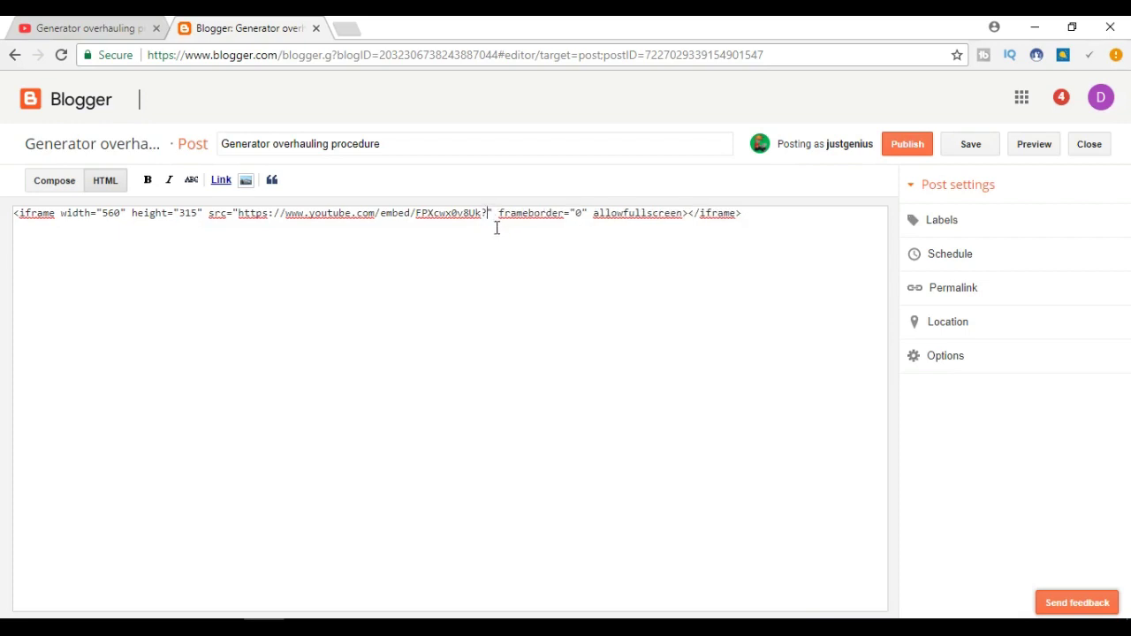
{"action": "type", "text": "au"}
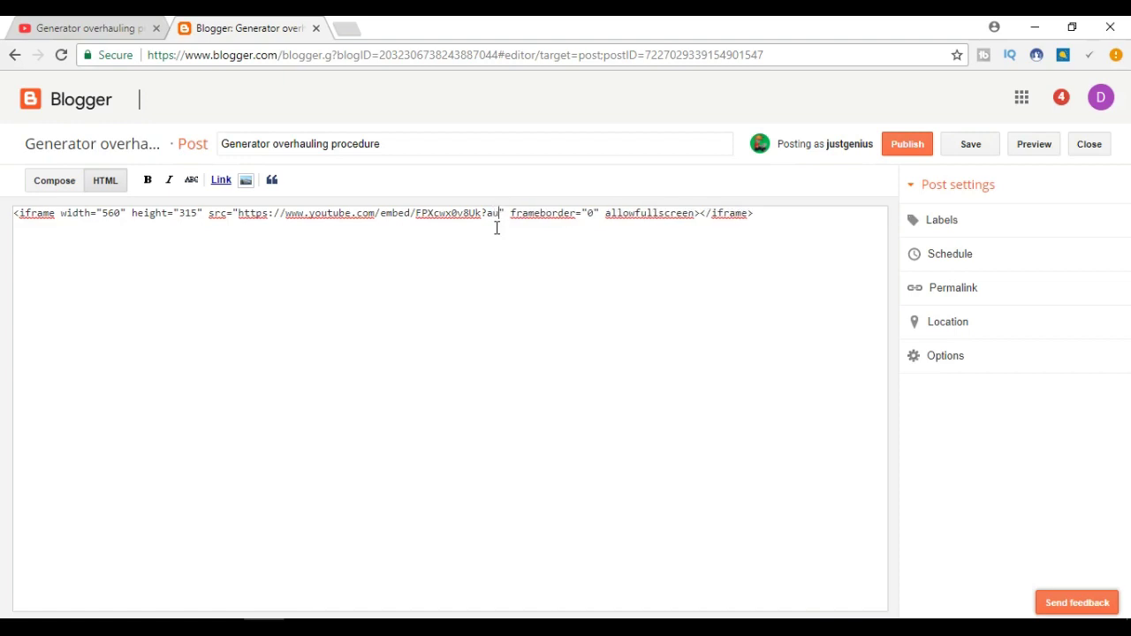
{"action": "type", "text": "topl"}
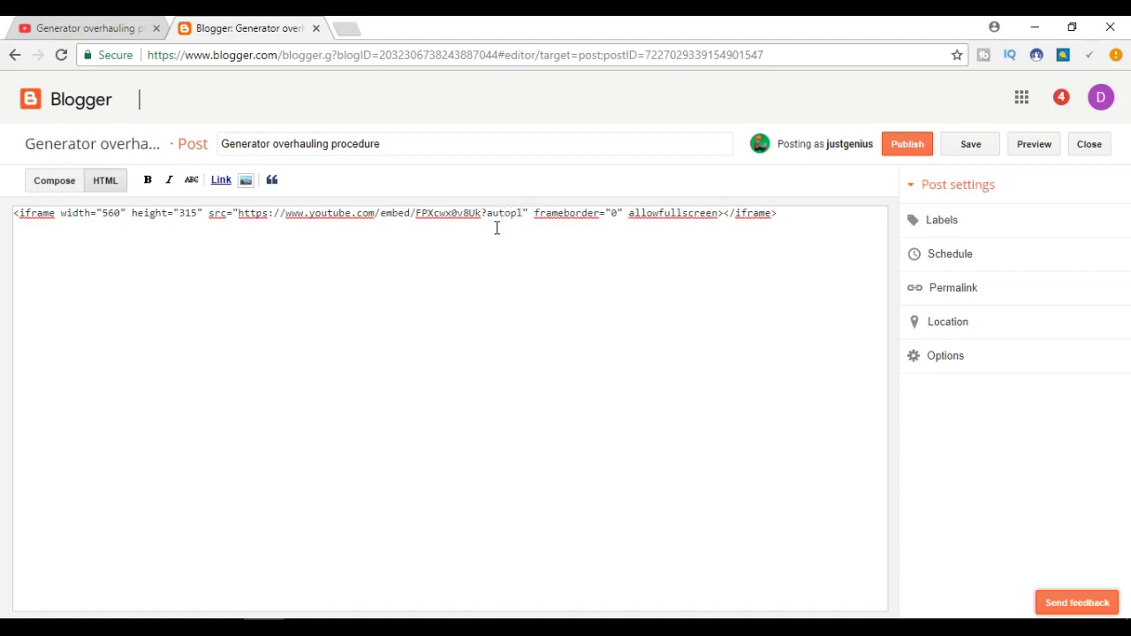
{"action": "type", "text": "ay"}
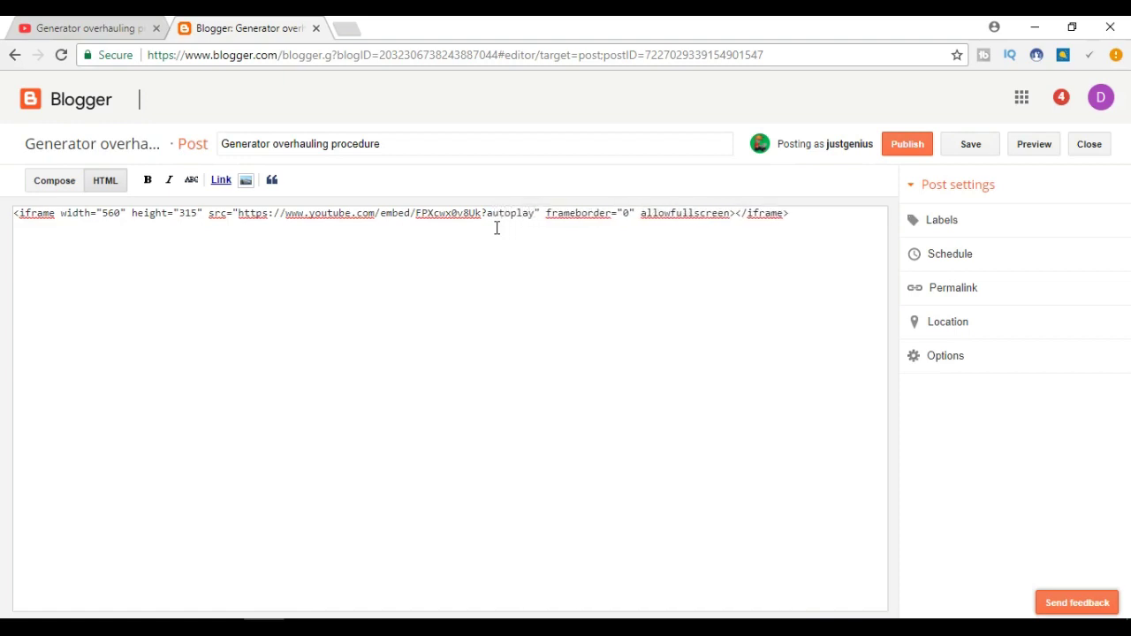
{"action": "type", "text": "="}
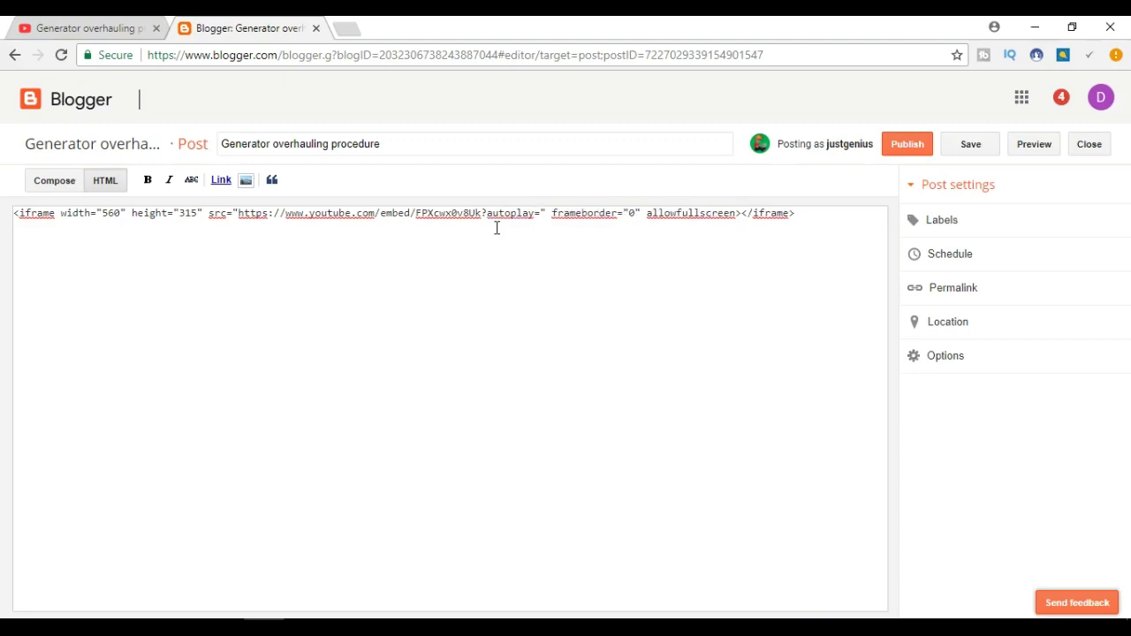
{"action": "type", "text": "1"}
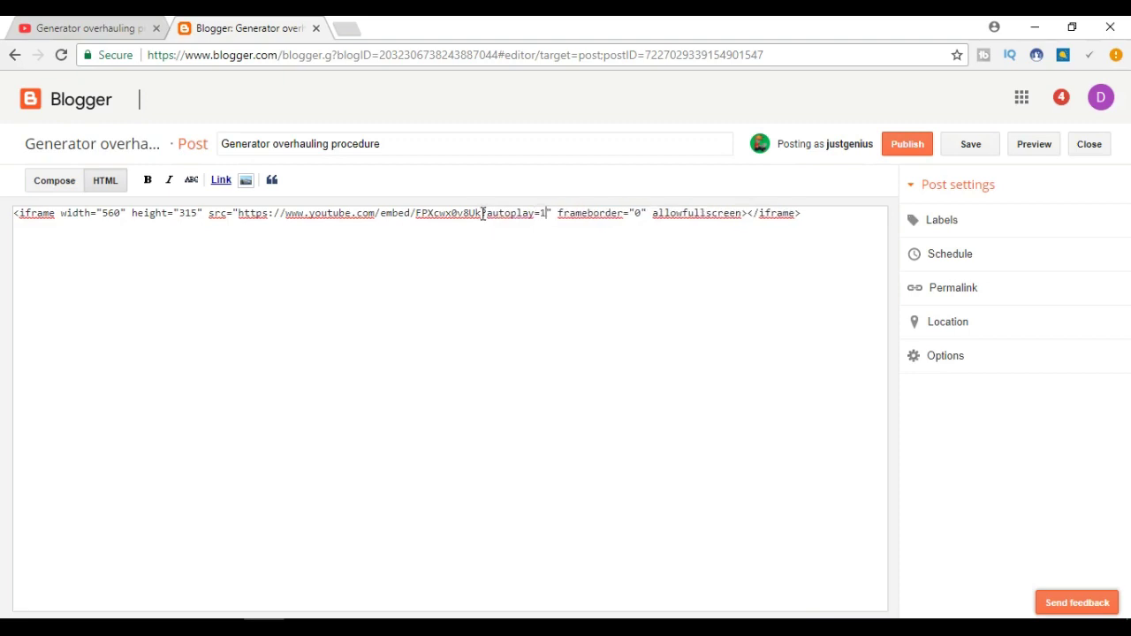
{"action": "left_click_drag", "start_coordinate": [484, 213], "coordinate": [548, 214]}
- In Compose view, pause the autoplaying video and center it with Align > Center
{"action": "left_click", "coordinate": [55, 183]}
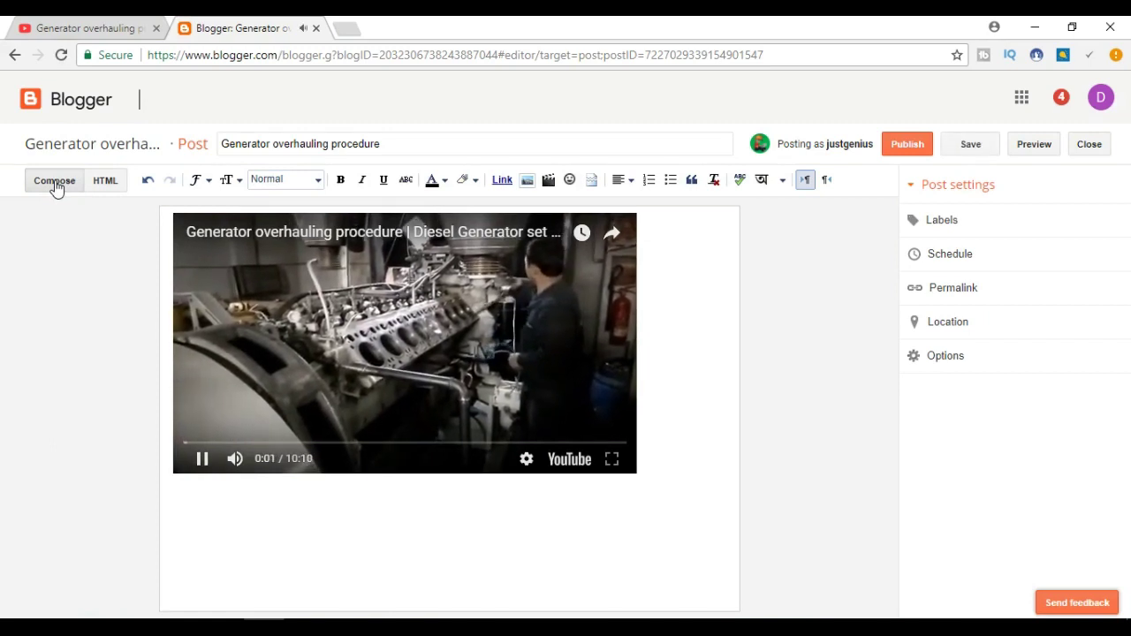
{"action": "left_click", "coordinate": [201, 458]}
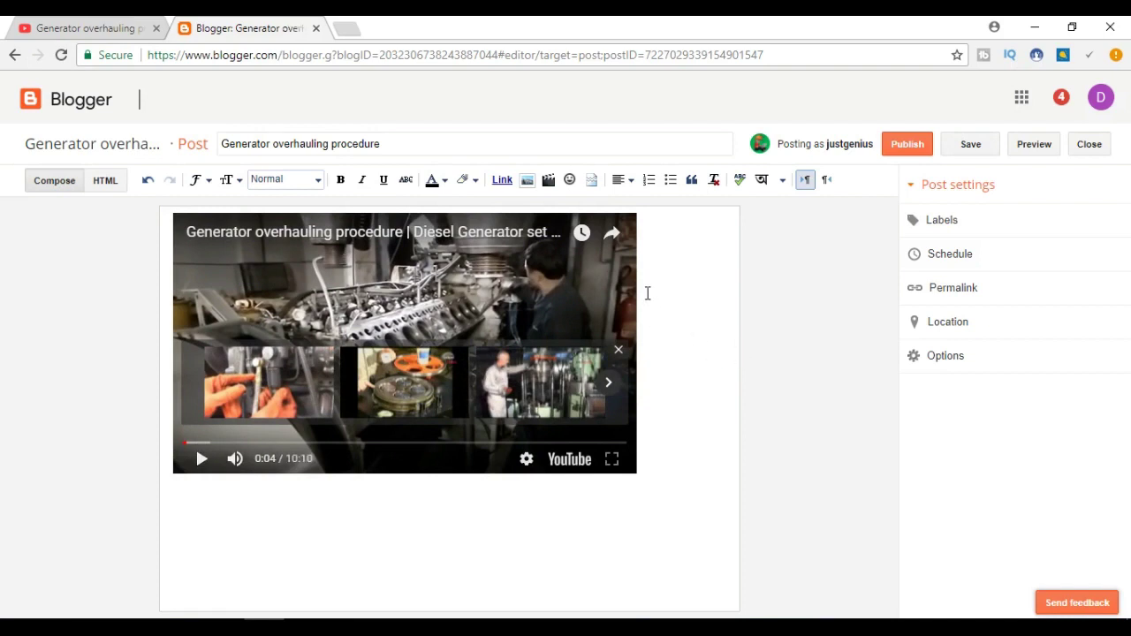
{"action": "left_click", "coordinate": [623, 180]}
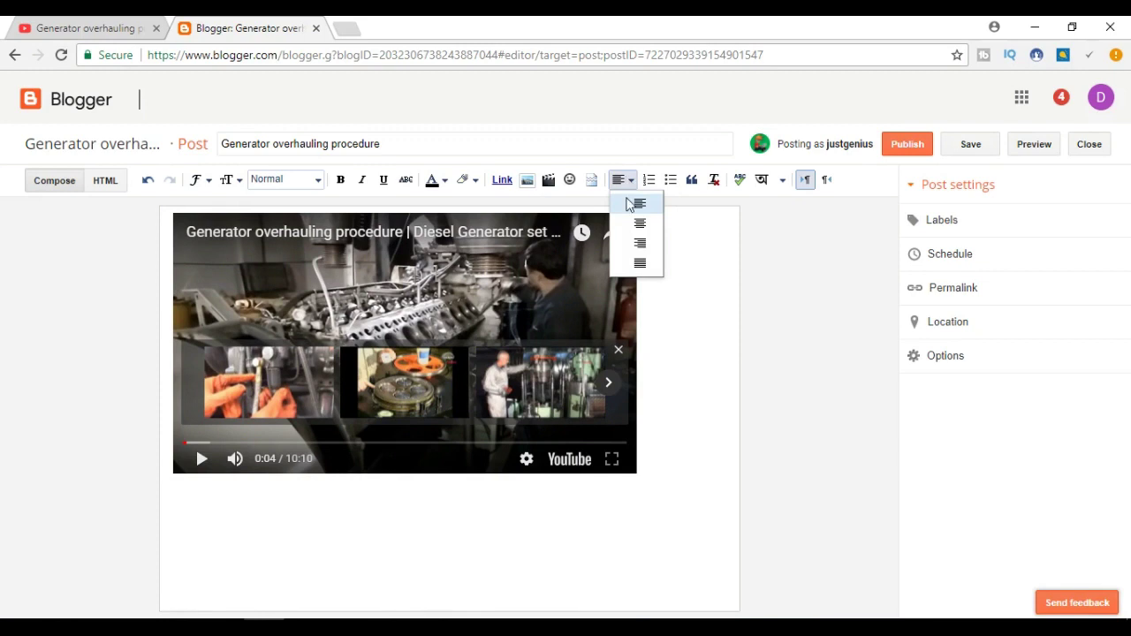
{"action": "left_click", "coordinate": [640, 223]}
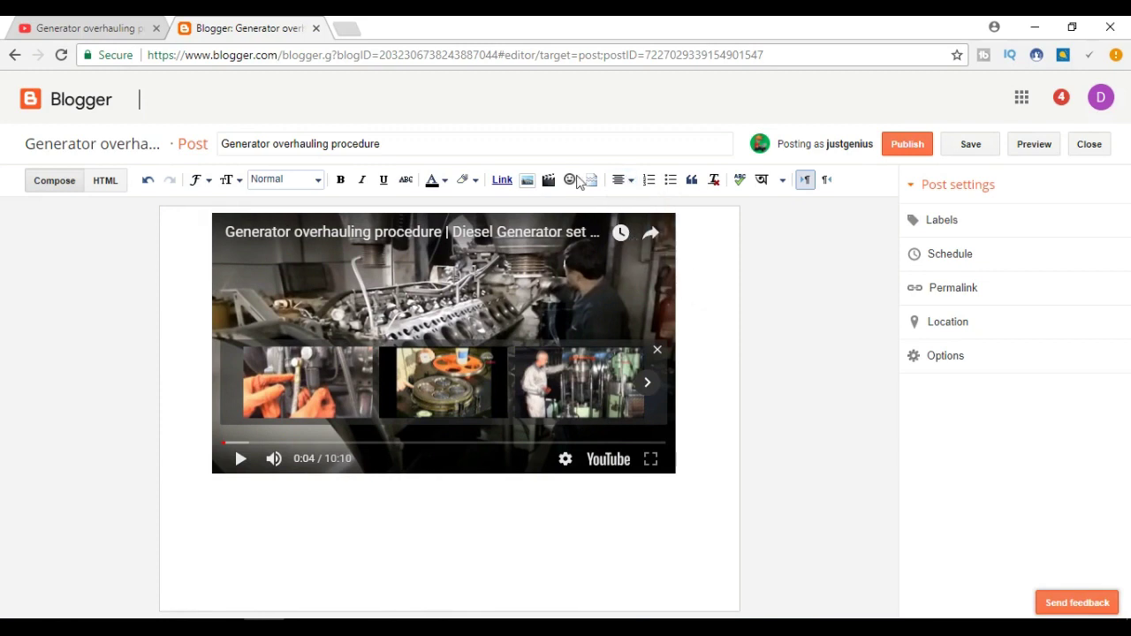
- Copy the post title and paste it as a caption below the video
{"action": "left_click", "coordinate": [558, 142]}
{"action": "key", "text": "ctrl+a"}
{"action": "key", "text": "ctrl+c"}
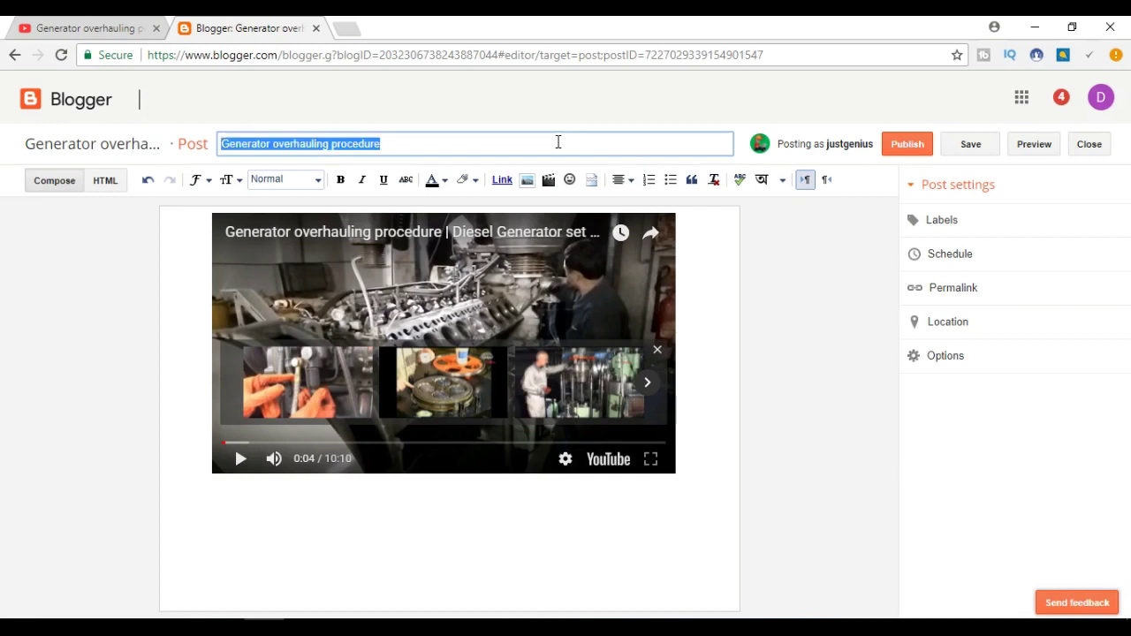
{"action": "left_click", "coordinate": [445, 504]}
{"action": "key", "text": "ctrl+v"}
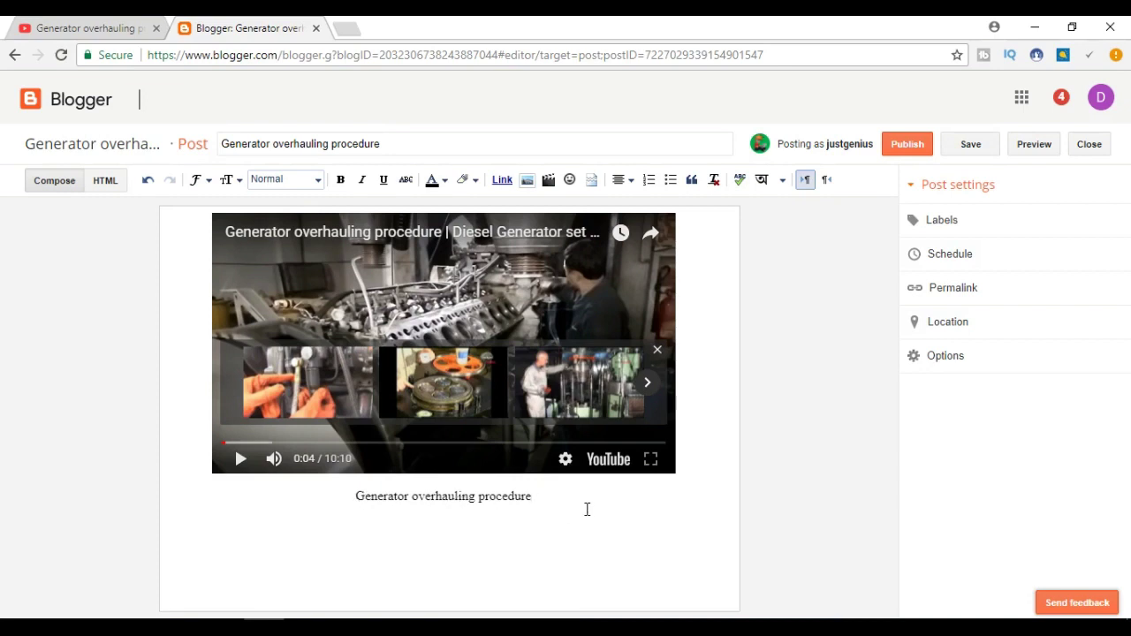
- Add labels 'Generator overhauling procedure' and 'Generator overhauling' under Post settings > Labels
{"action": "left_click", "coordinate": [951, 225]}
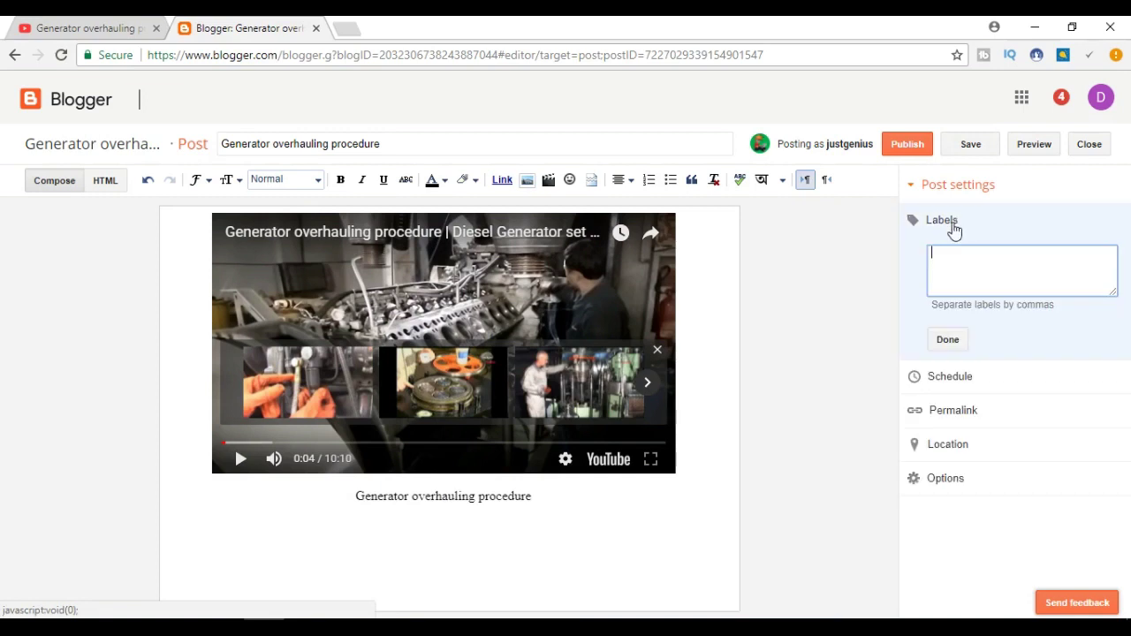
{"action": "key", "text": "ctrl+v"}
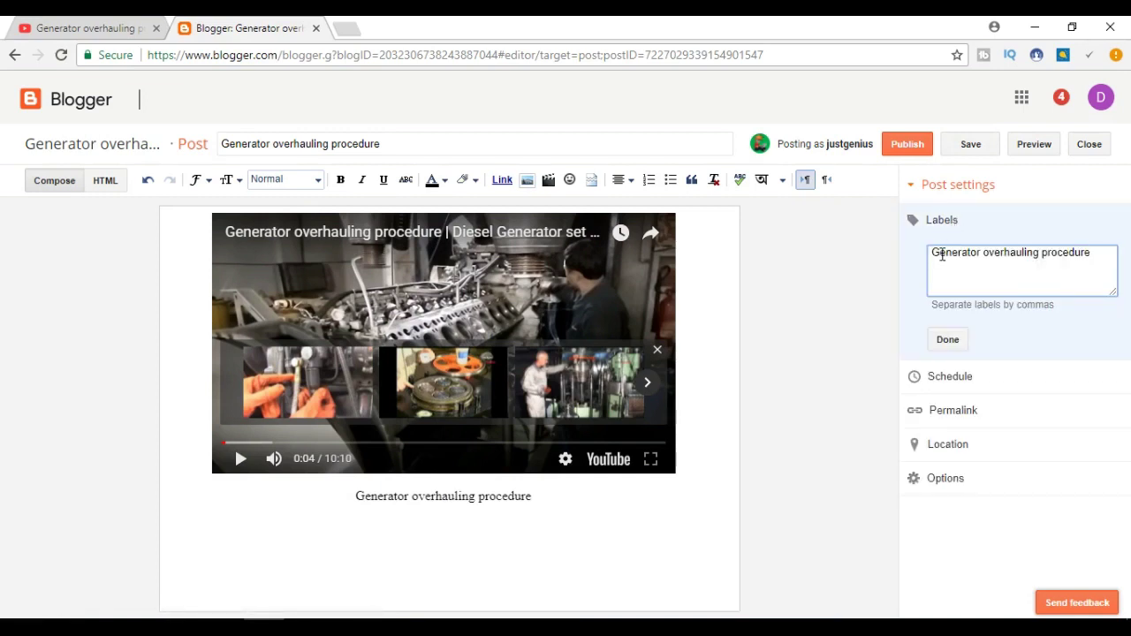
{"action": "key", "text": "ctrl+v"}
{"action": "left_click_drag", "start_coordinate": [1041, 265], "coordinate": [1098, 263]}
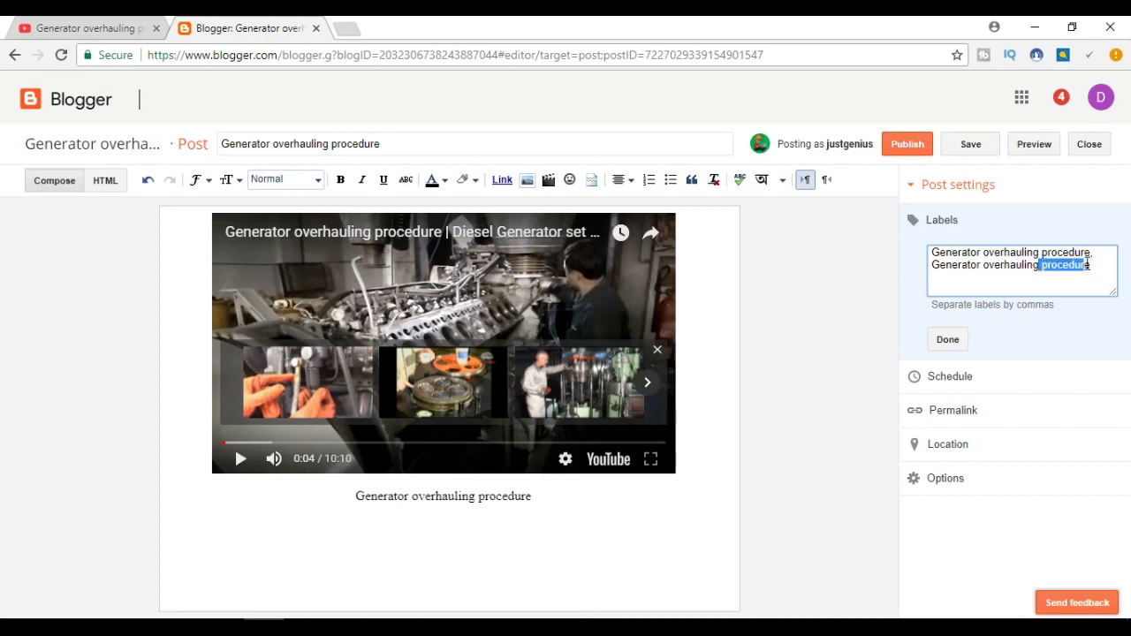
{"action": "key", "text": "BackSpace"}
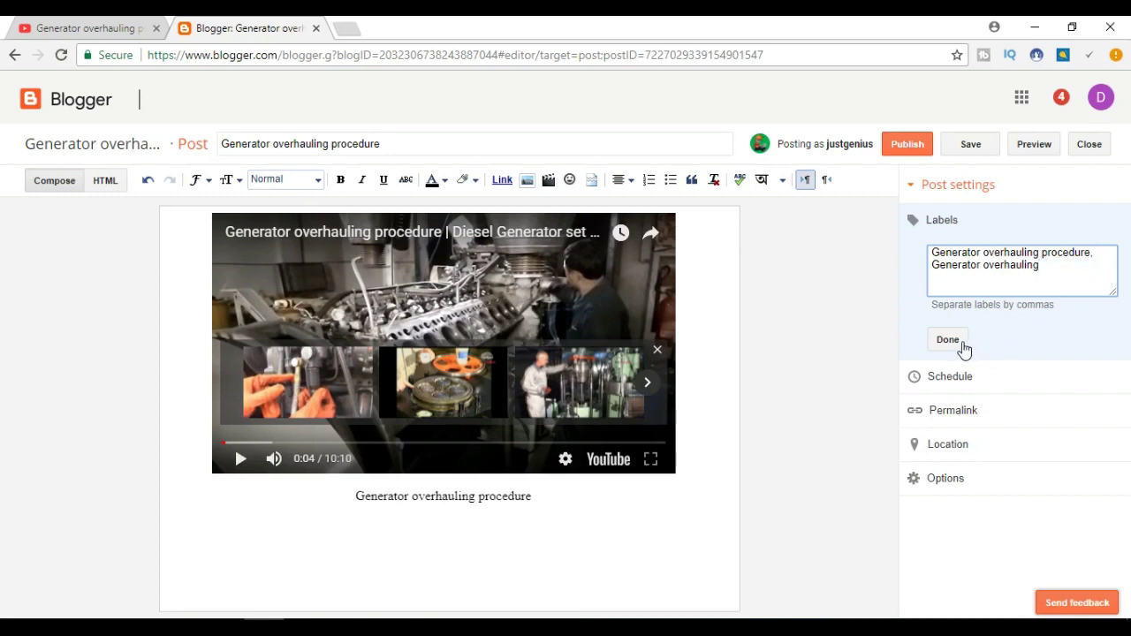
{"action": "left_click", "coordinate": [949, 343]}
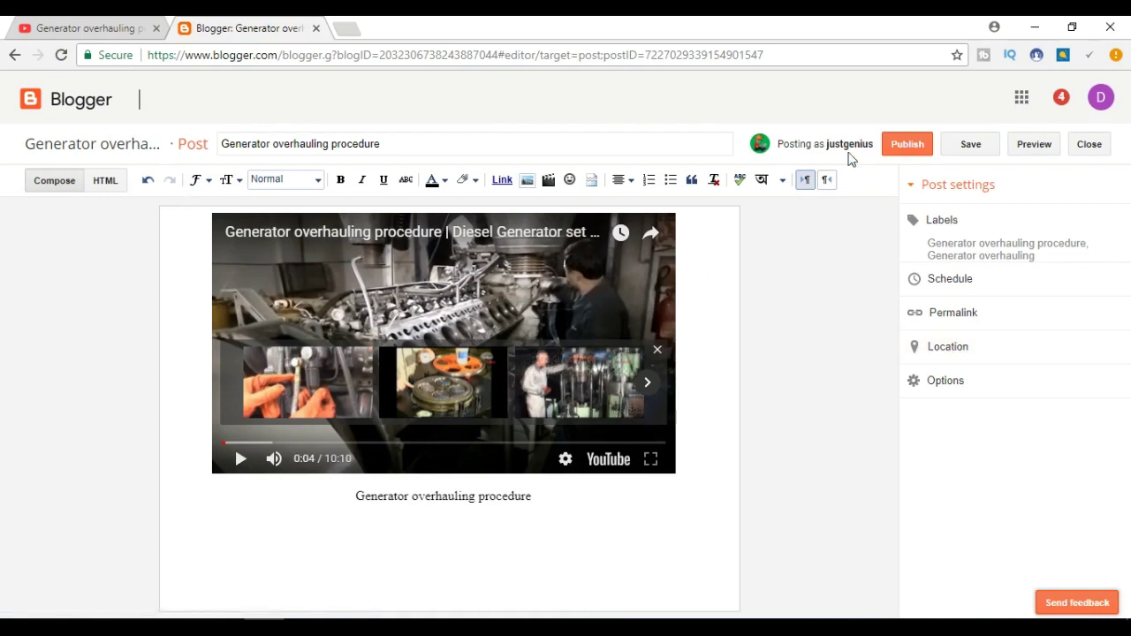
- Publish the 'Generator overhauling procedure' post
{"action": "left_click", "coordinate": [905, 148]}
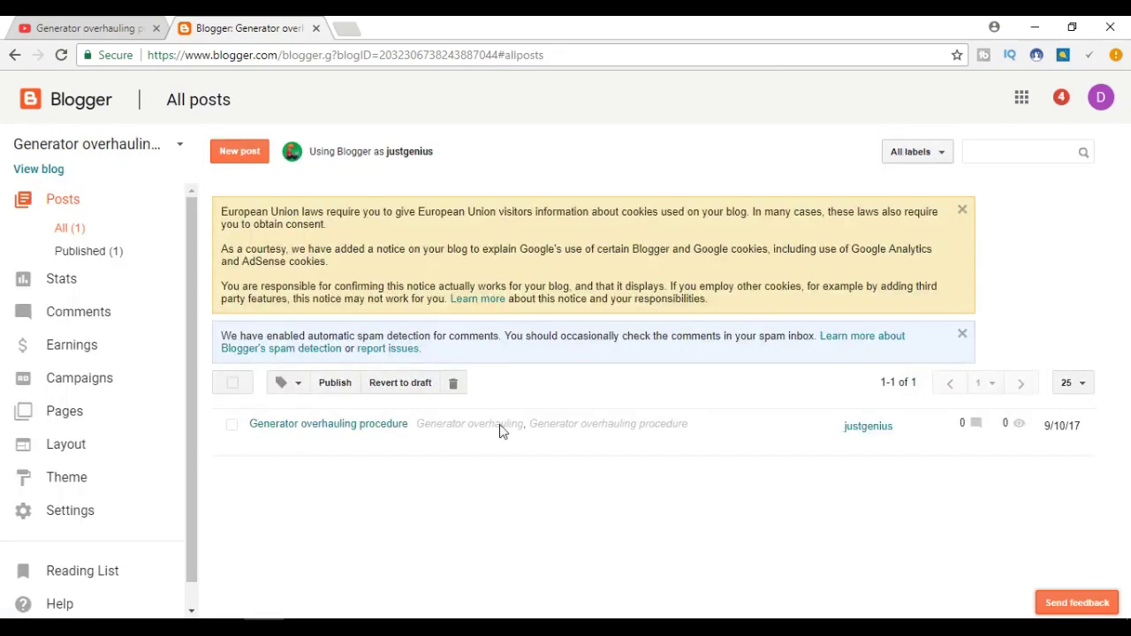
{"action": "mouse_move", "coordinate": [328, 425]}
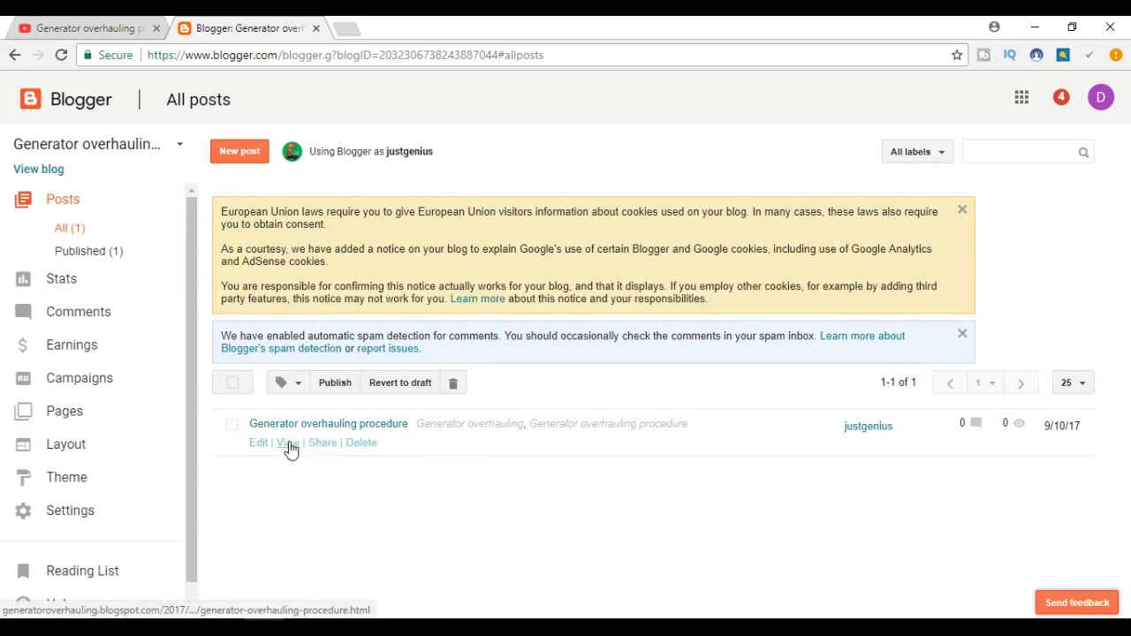
{"action": "right_click", "coordinate": [288, 450]}
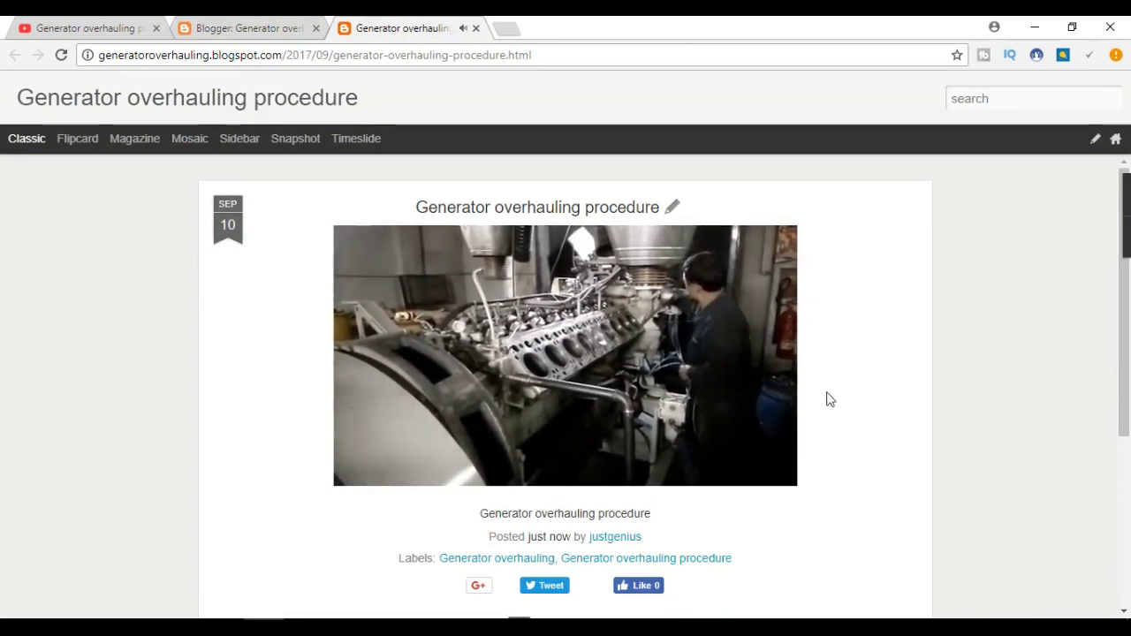
{"action": "left_click", "coordinate": [559, 55]}
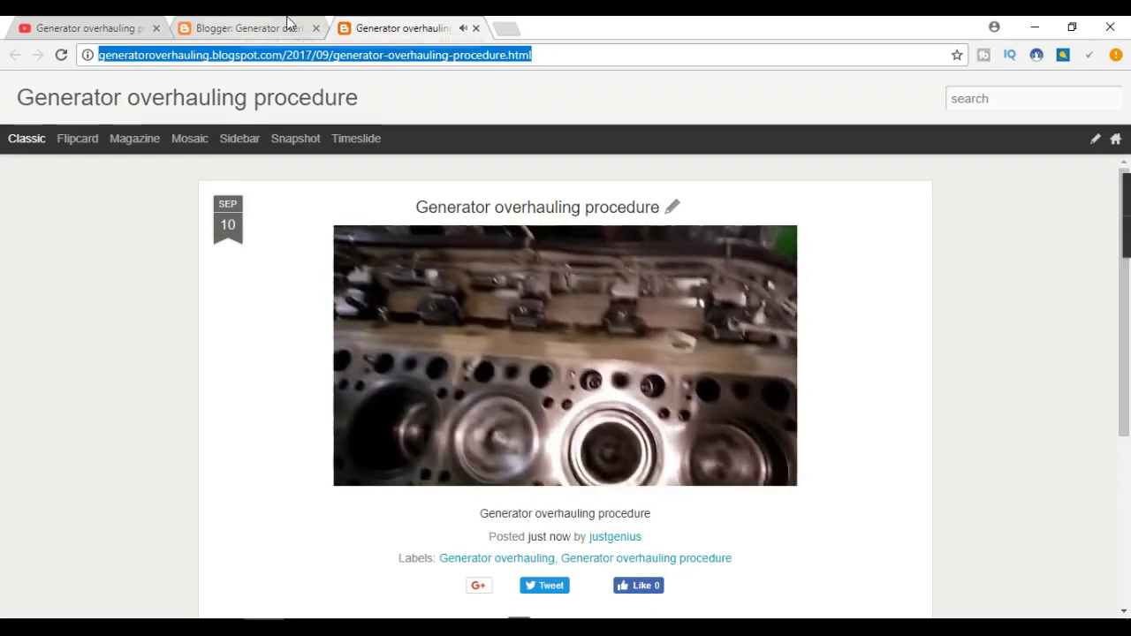
{"action": "left_click", "coordinate": [475, 28]}
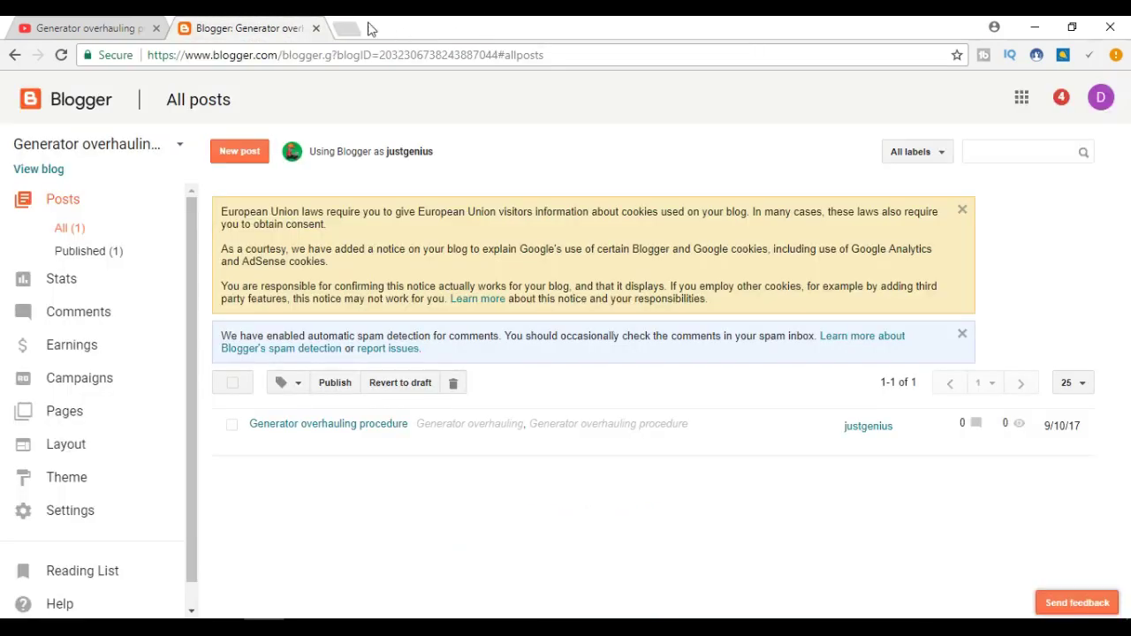
{"action": "left_click", "coordinate": [346, 28]}
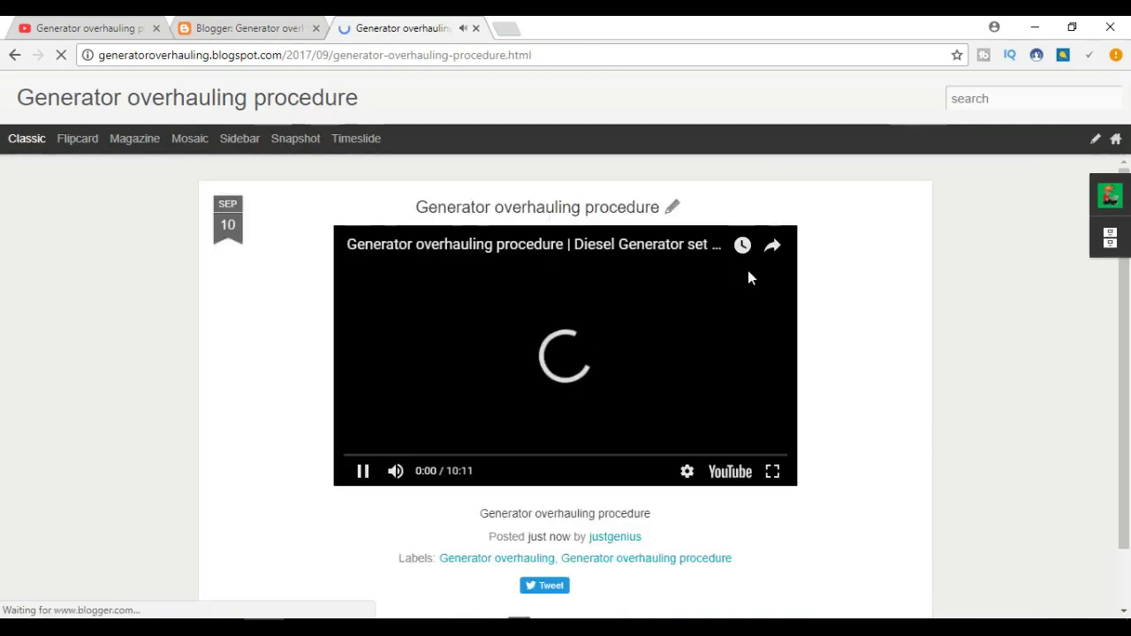
{"action": "left_click", "coordinate": [476, 28]}
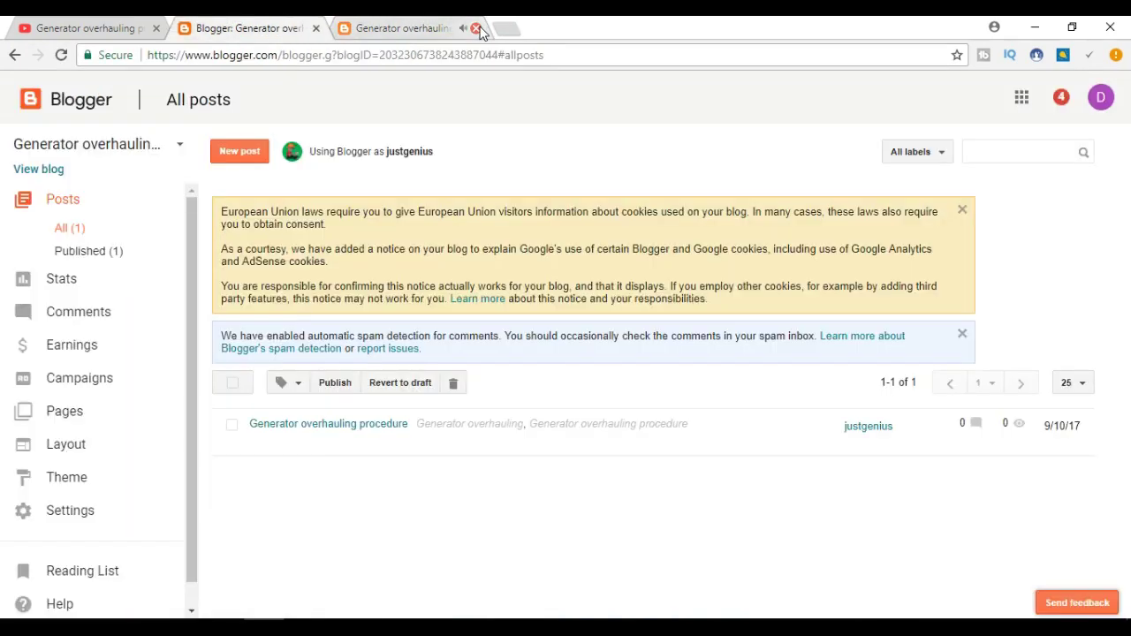
- Switch back to the YouTube tab showing the generator video's iframe embed code
{"action": "left_click", "coordinate": [109, 25]}
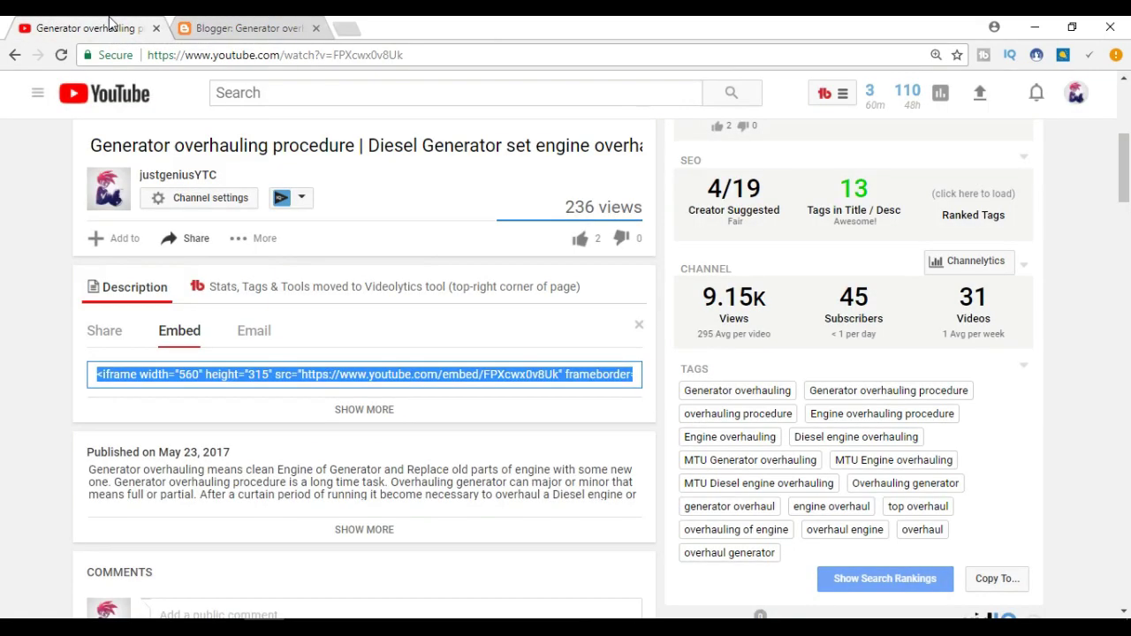